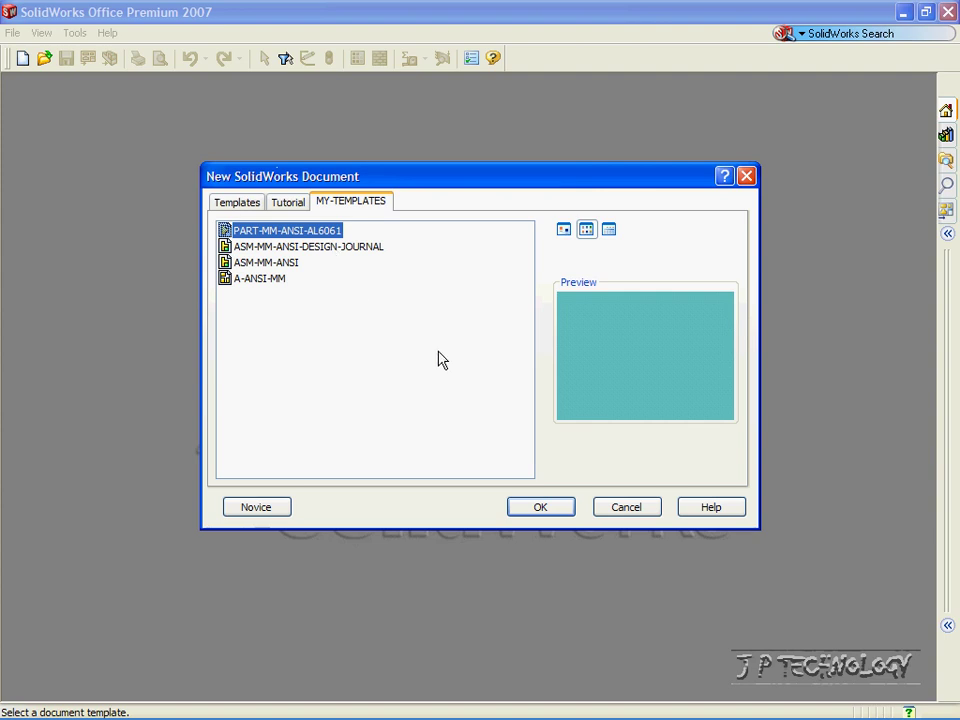
Create a part from the PART-MM-ANSI-AL6061 template and start a circle sketch on the Front plane.
click(538, 507)
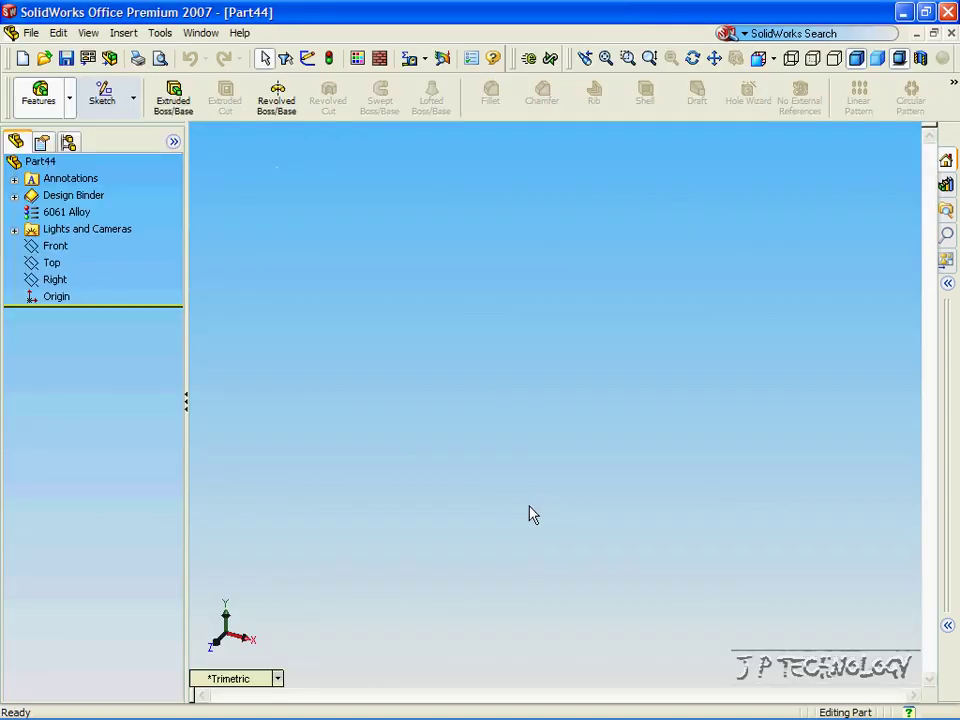
click(110, 98)
click(439, 100)
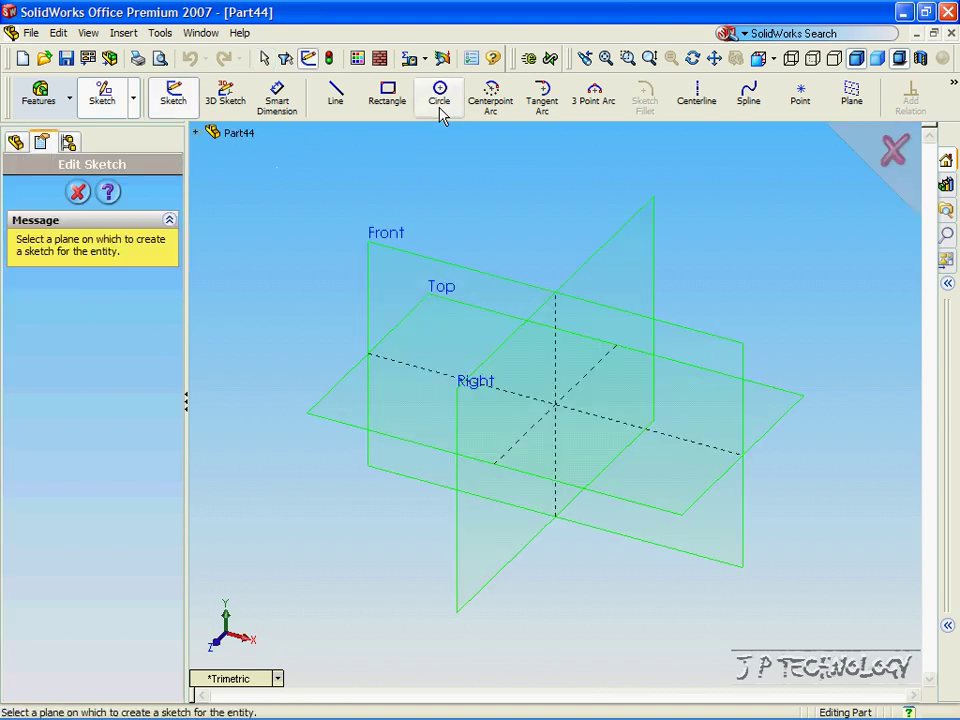
click(417, 254)
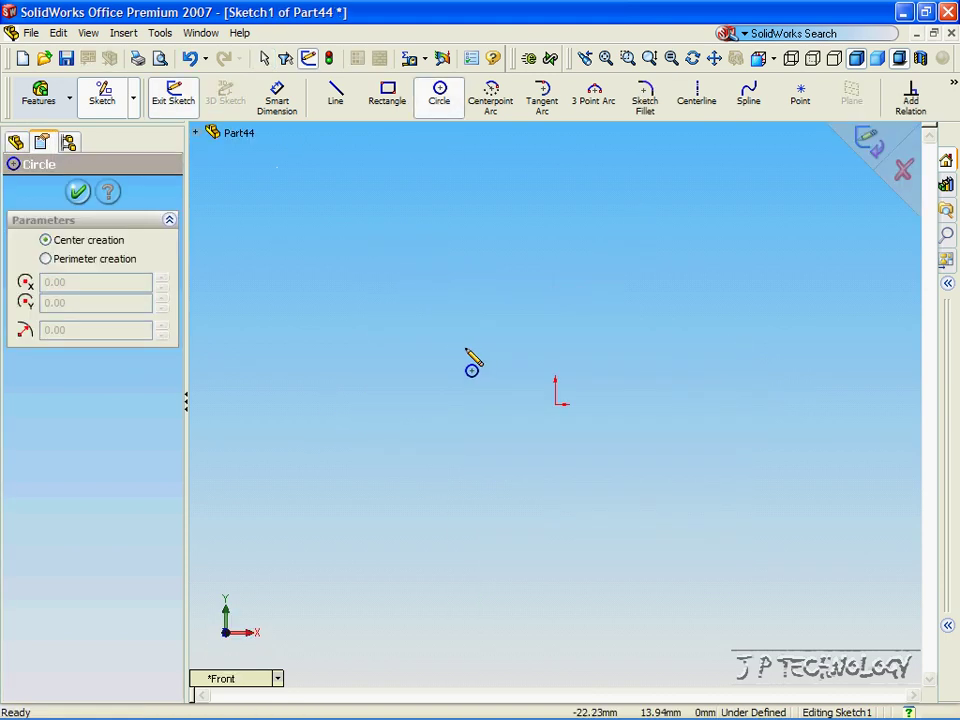
Draw a circle centred on the origin with a radius of 50 mm.
click(556, 404)
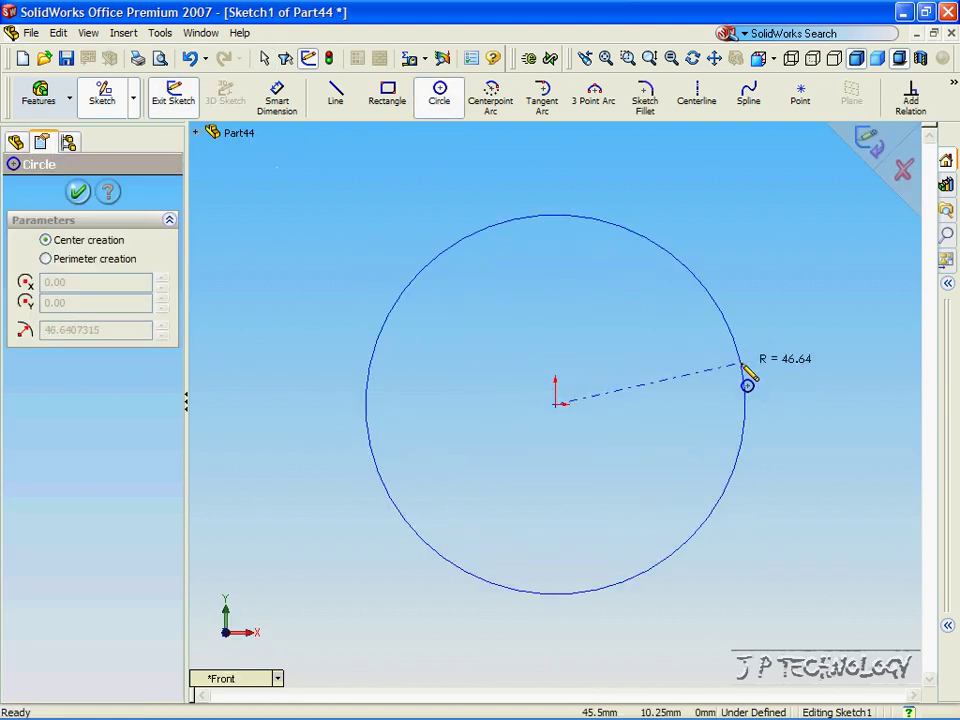
click(751, 404)
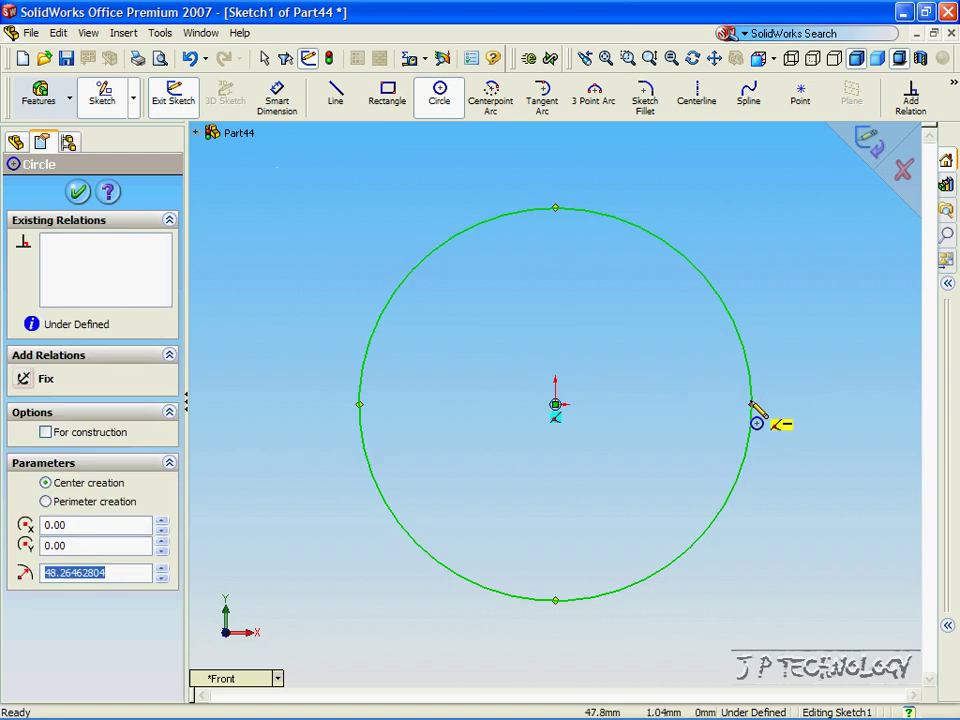
text(5)
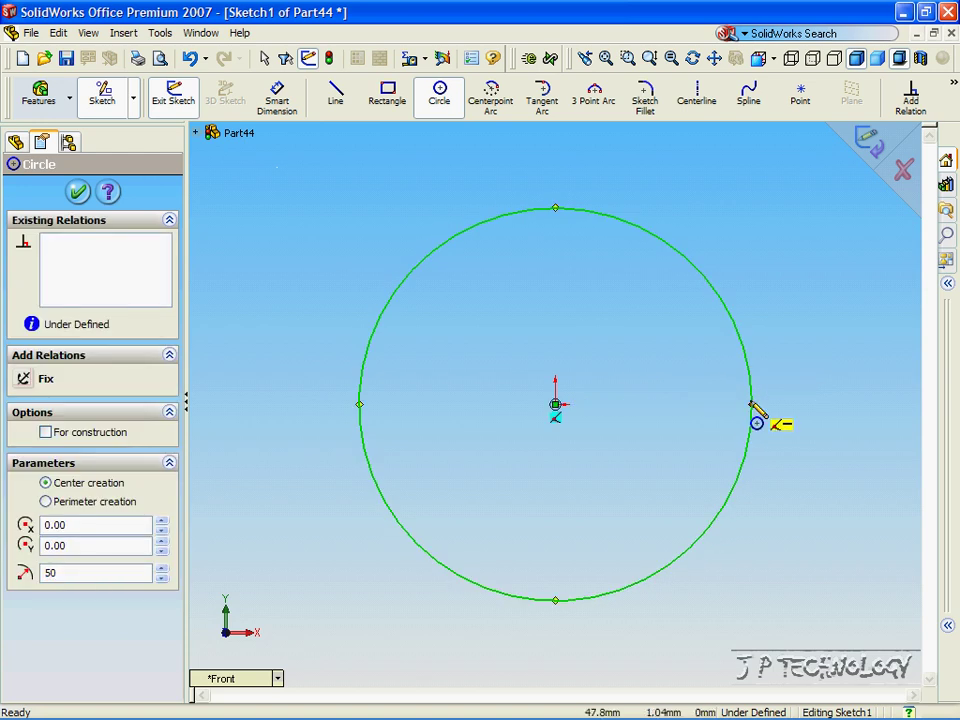
text(0)
key(Return)
click(78, 191)
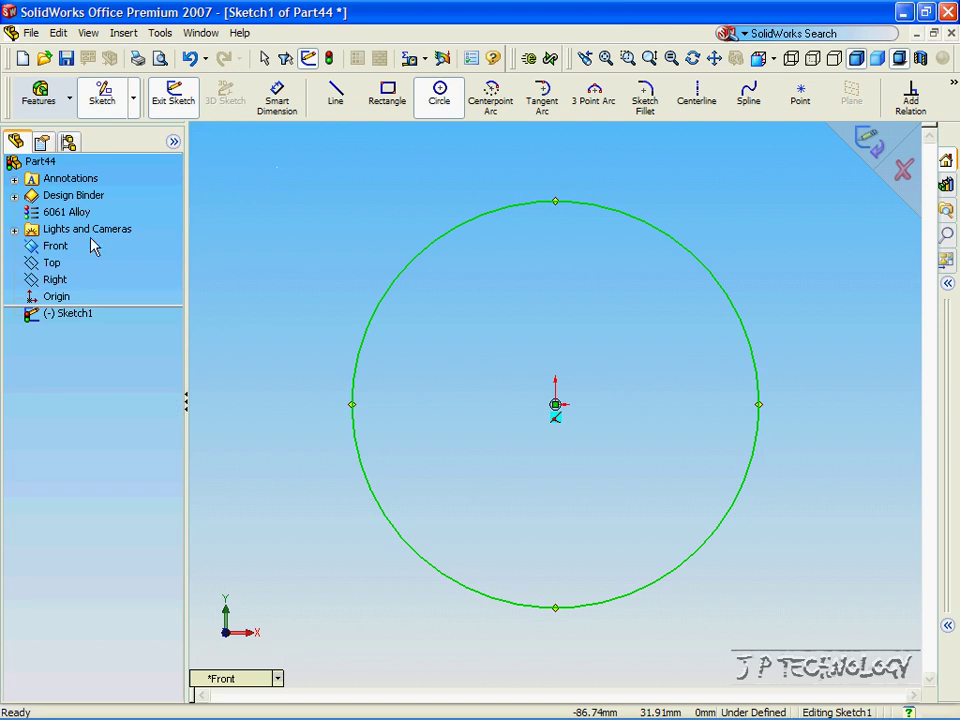
Extrude the circle as a blind boss with a depth of 20 mm.
click(41, 106)
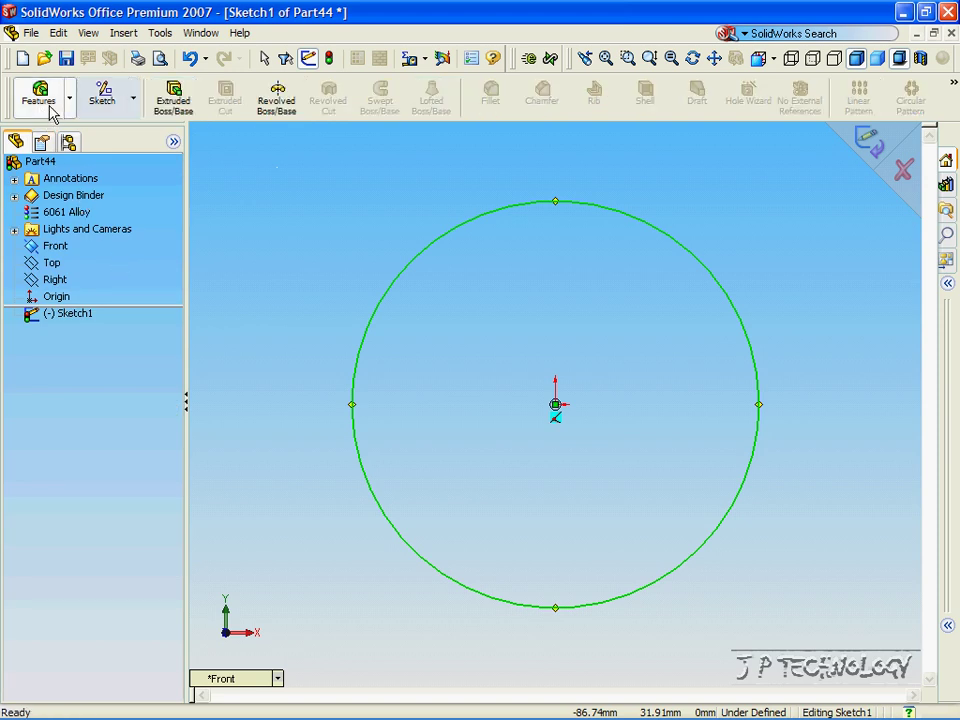
click(172, 100)
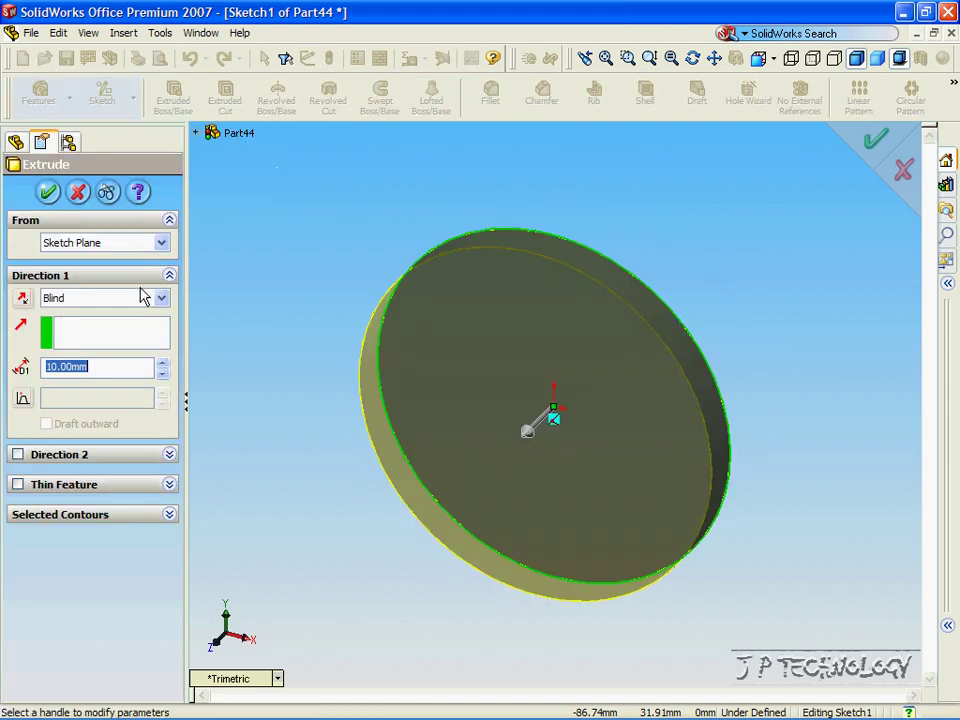
text(20)
key(Return)
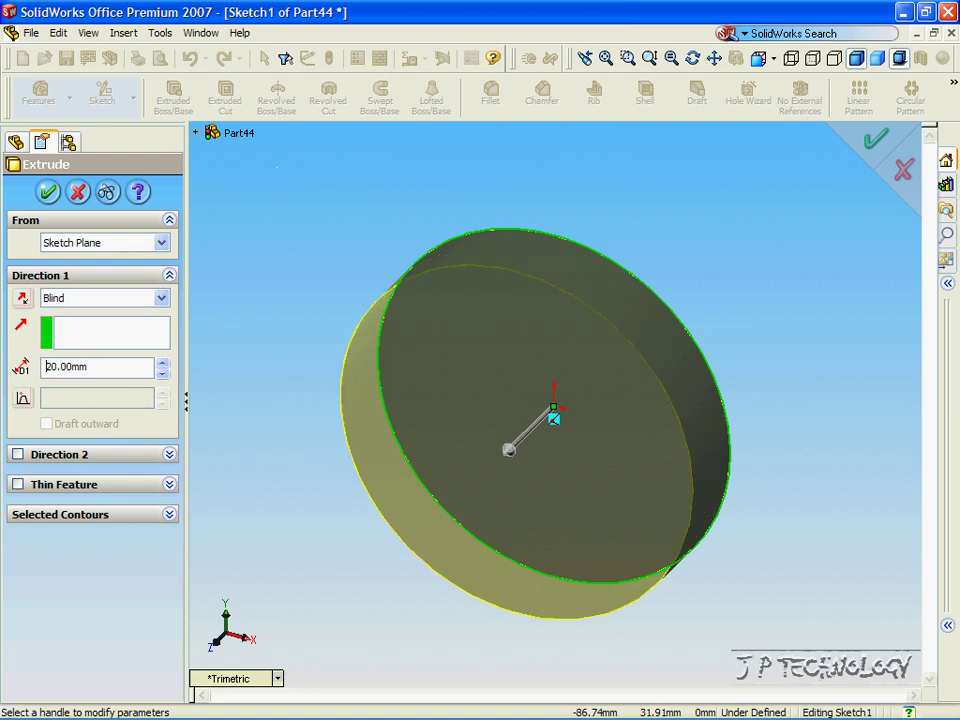
click(47, 192)
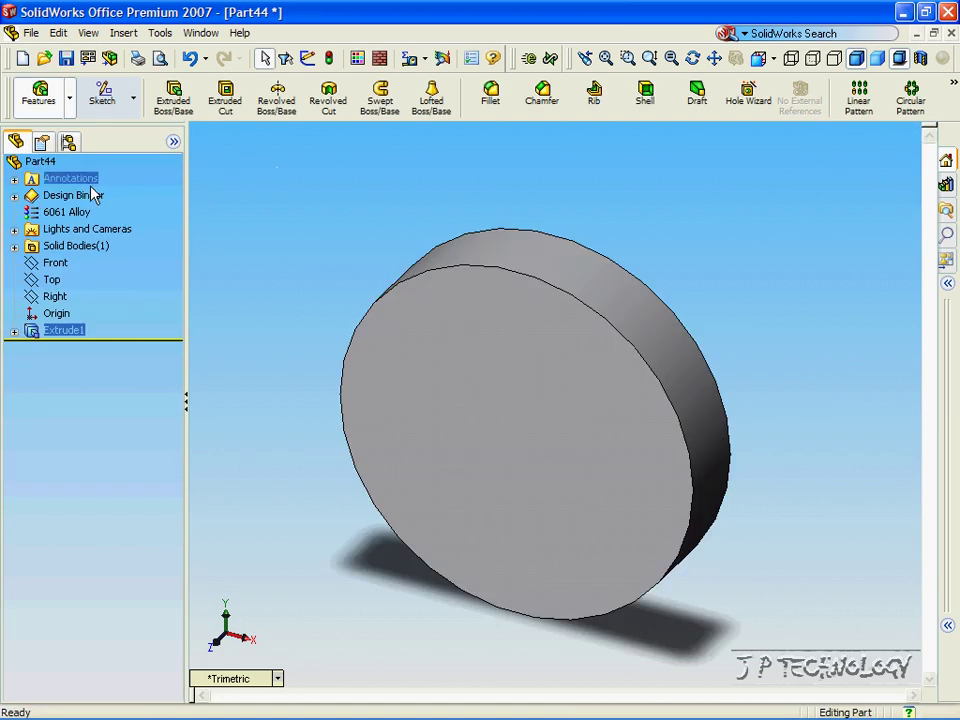
On the disc's front face, sketch a vertical line from the uppermost rim point toward the centre and a slanted line about 28 mm long back to the rim.
click(266, 682)
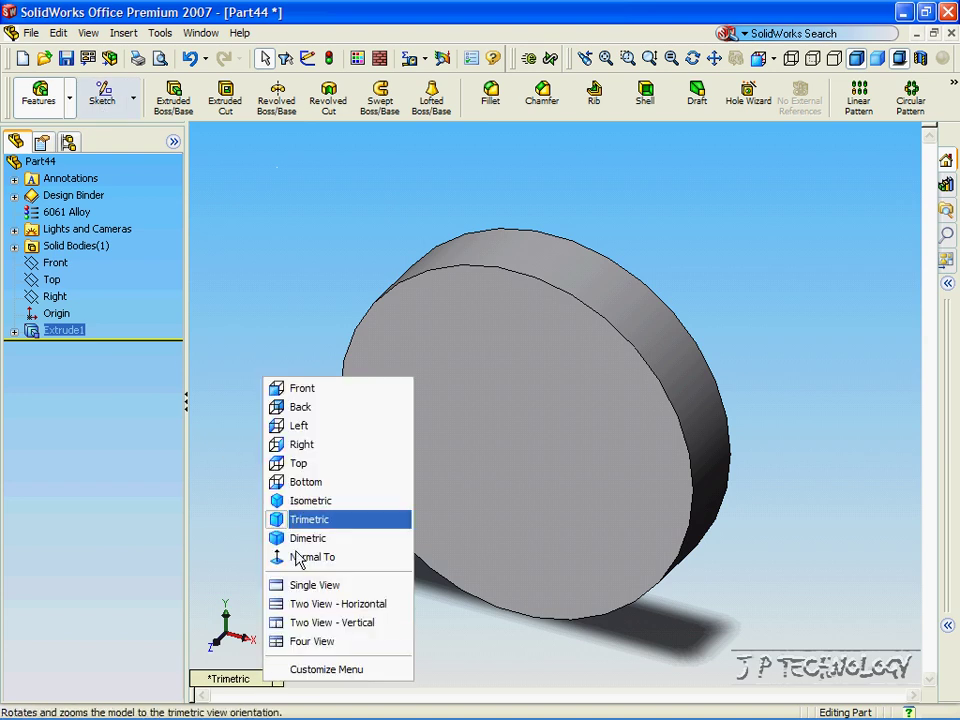
click(300, 388)
click(436, 306)
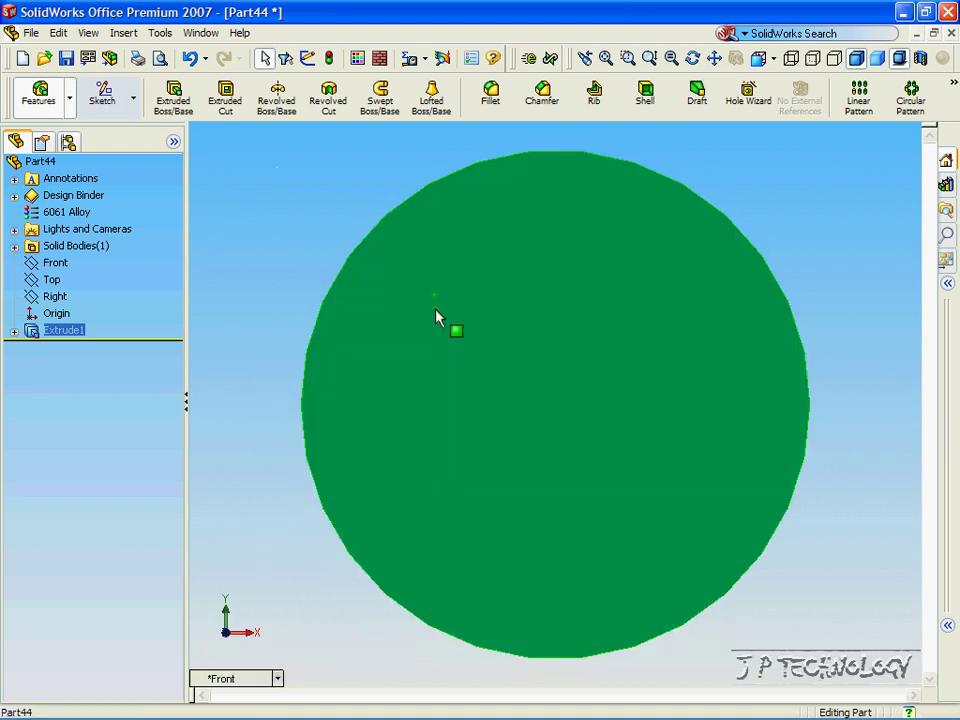
click(108, 103)
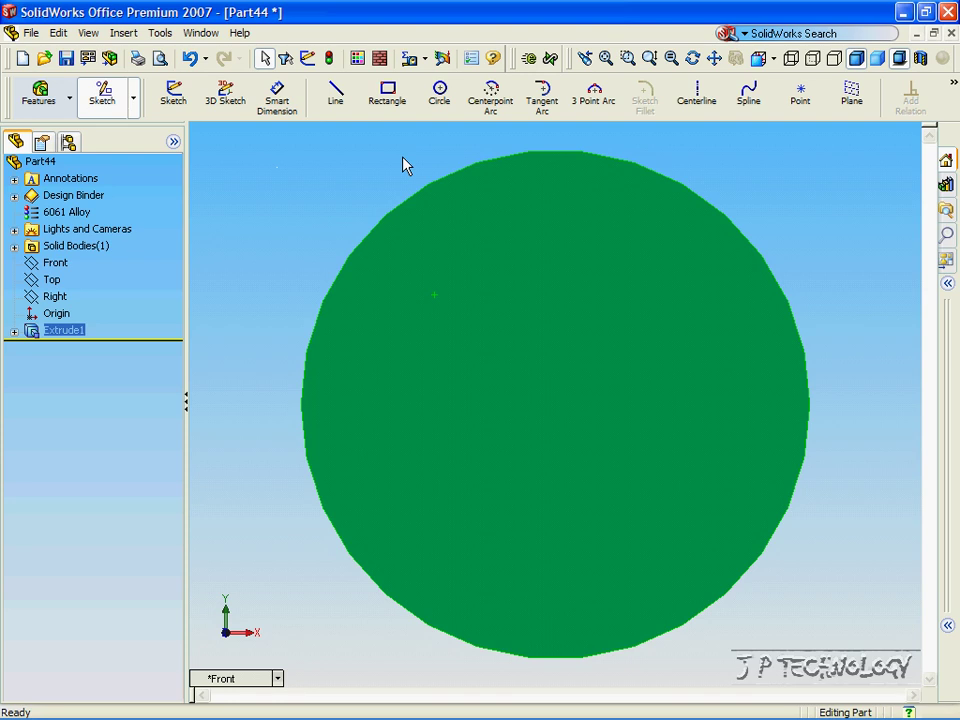
click(333, 100)
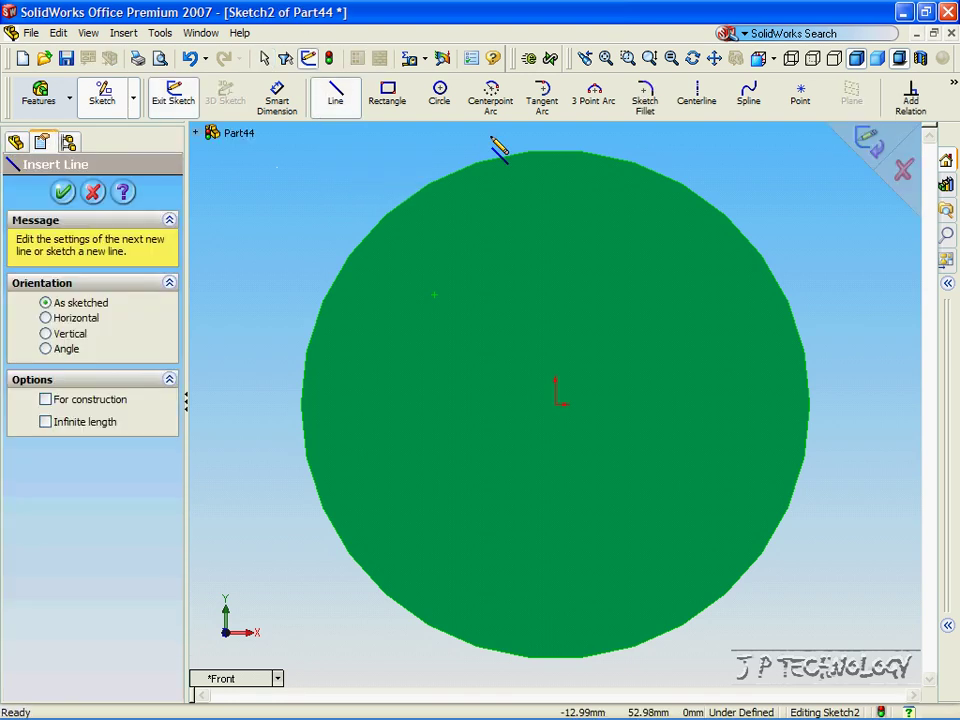
click(556, 152)
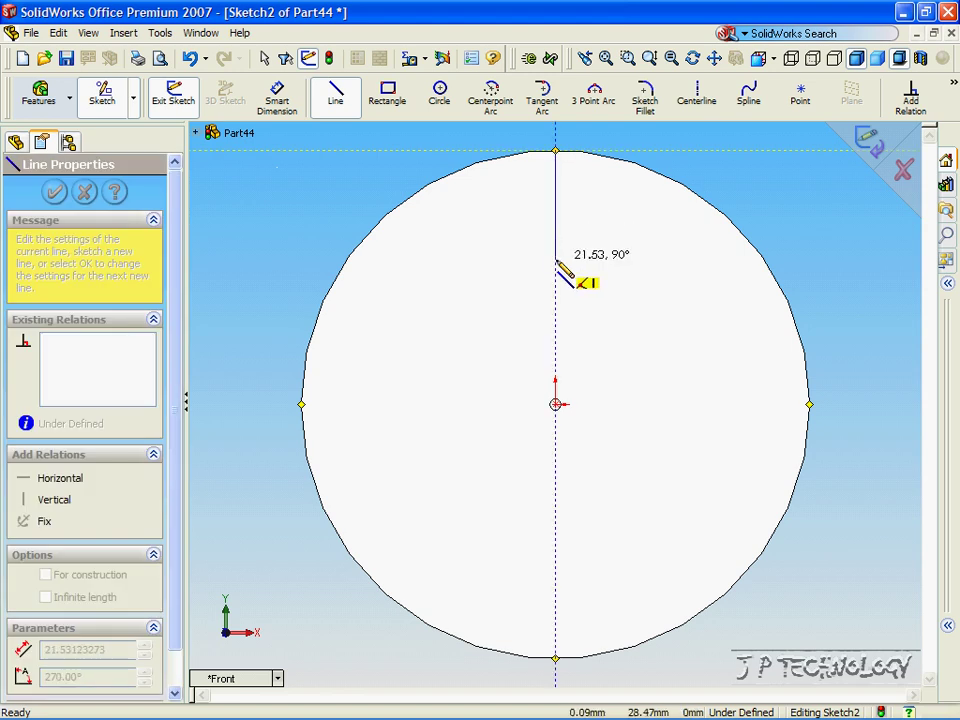
click(556, 276)
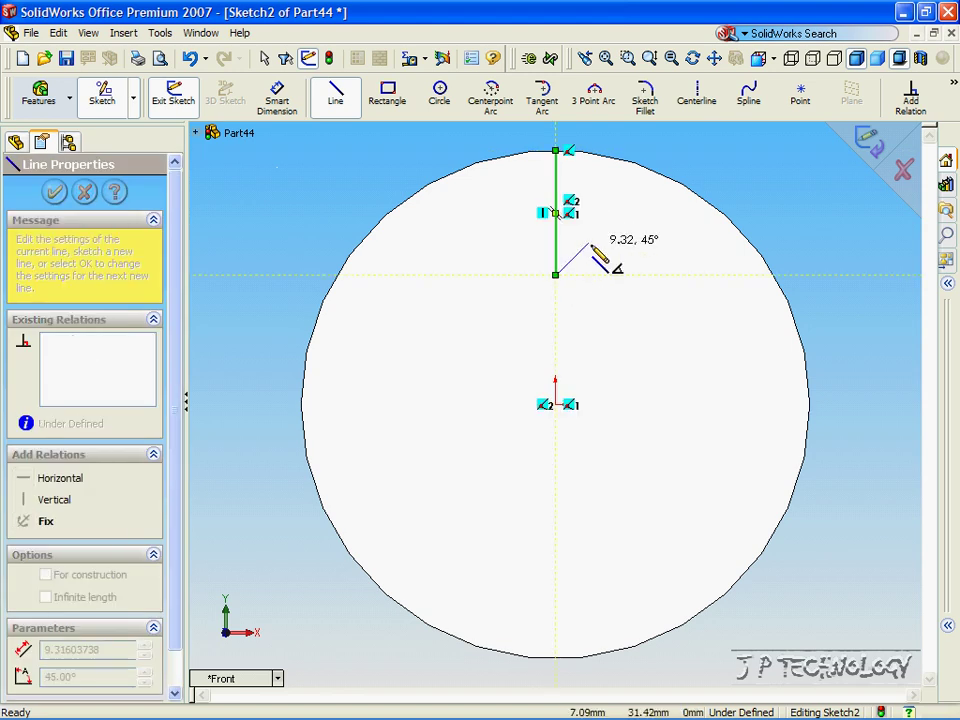
click(651, 170)
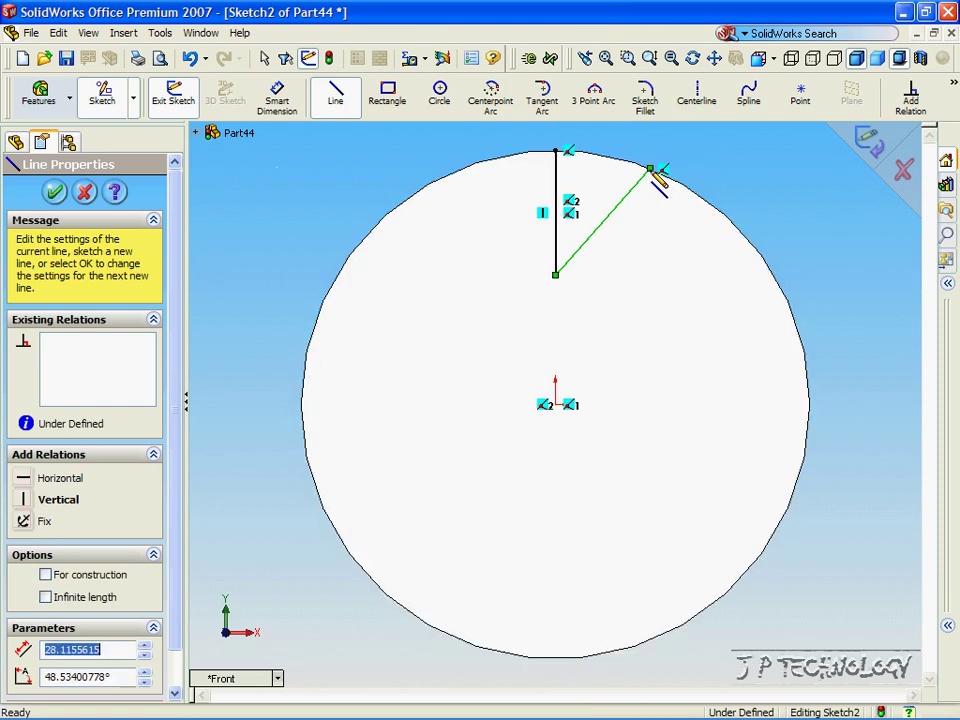
Close the wedge profile with a 3 Point Arc of 50 mm radius following the disc's rim between the two line ends.
click(594, 95)
click(557, 151)
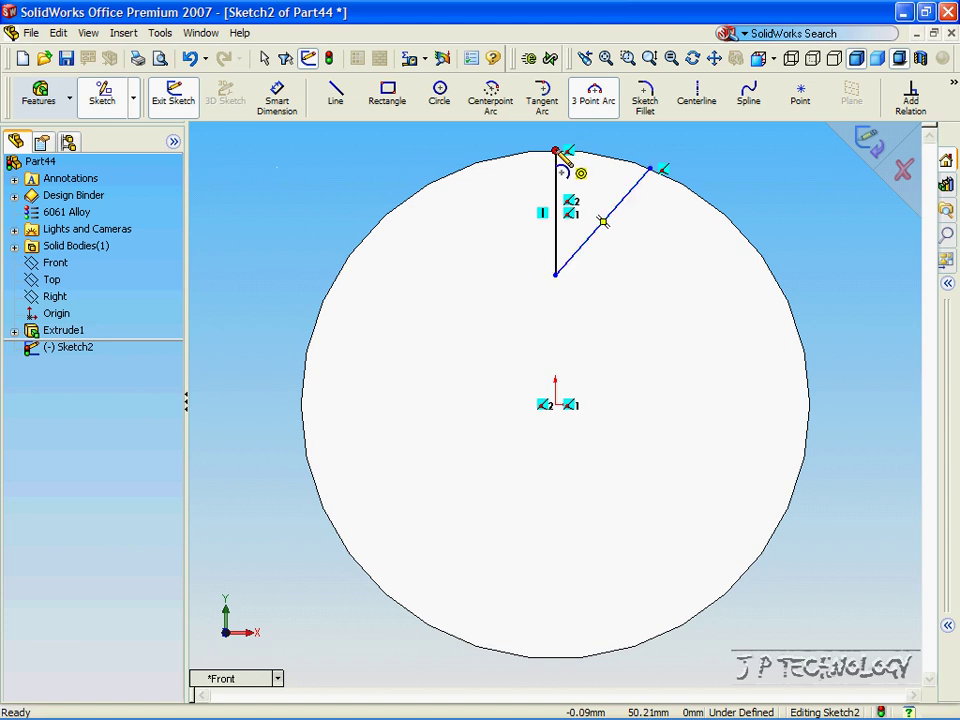
click(651, 168)
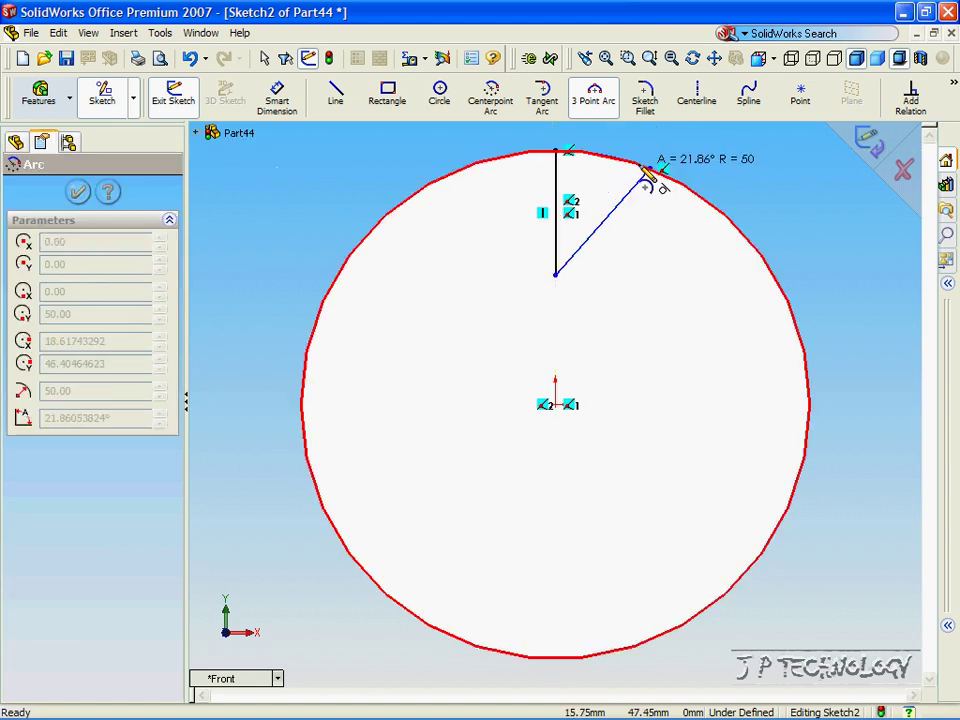
click(588, 156)
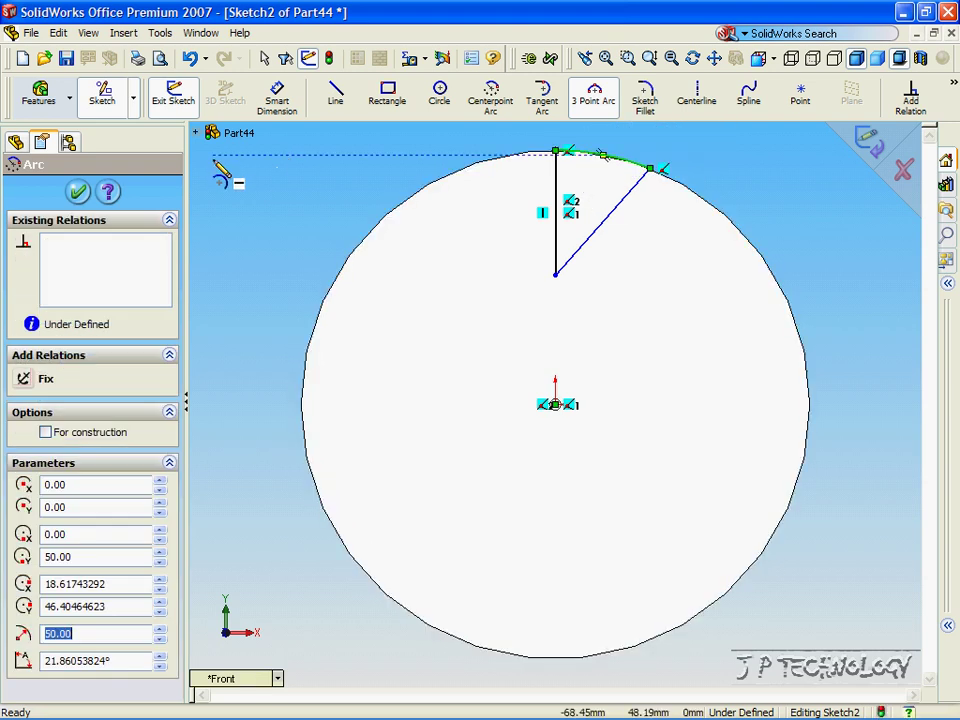
click(77, 192)
Cut the wedge profile through the disc with a blind Extruded Cut 20 mm deep and inspect it from both sides.
click(42, 96)
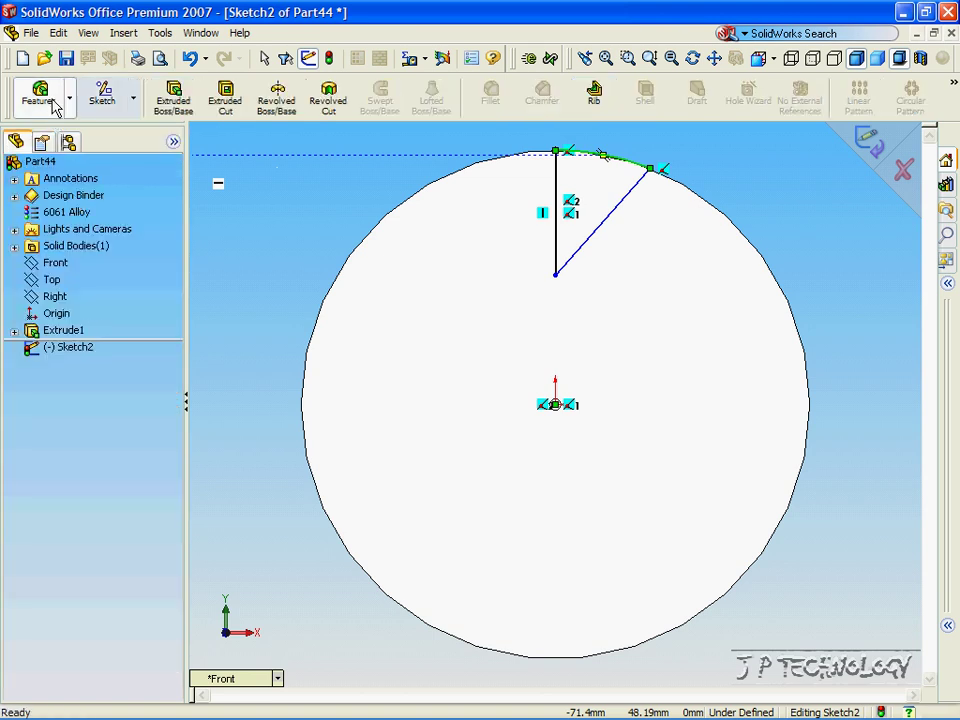
click(226, 100)
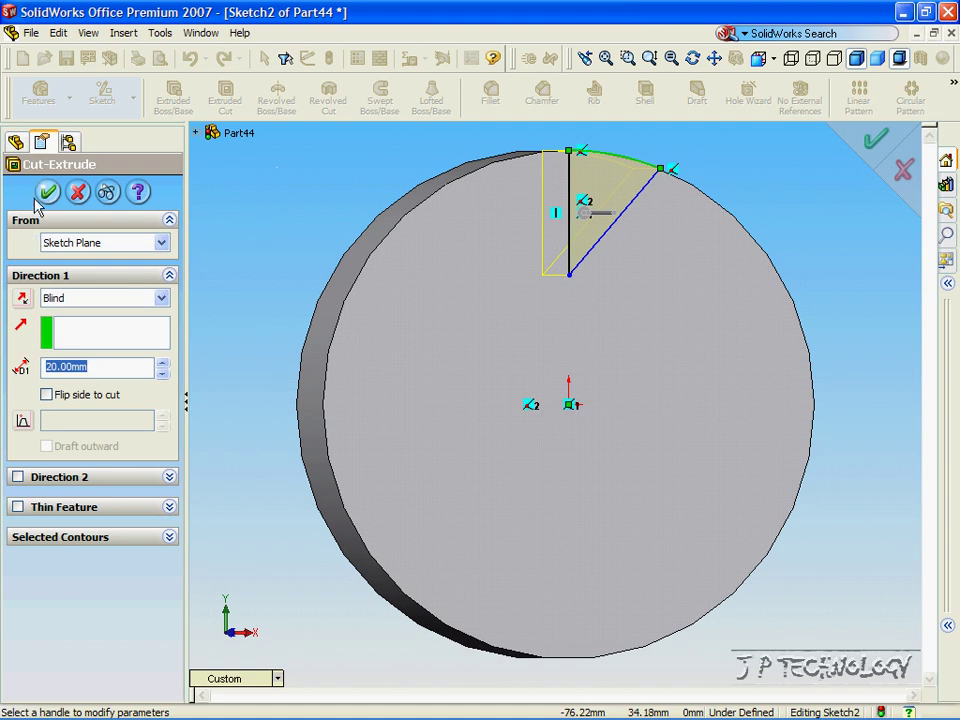
click(47, 192)
key(Left)
key(Left)
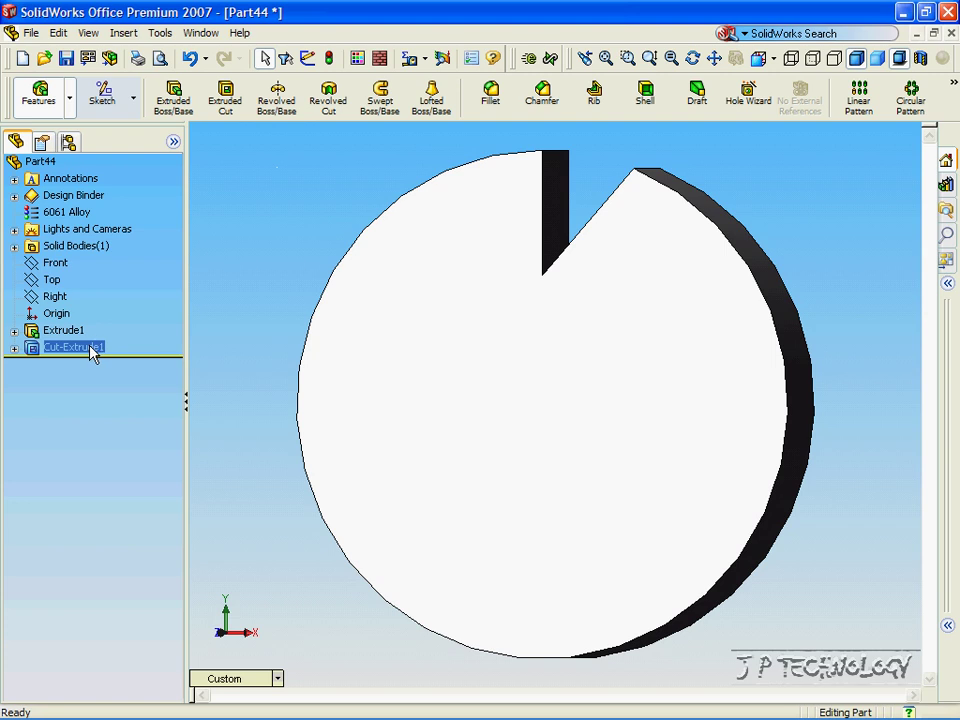
key(Right)
key(Right)
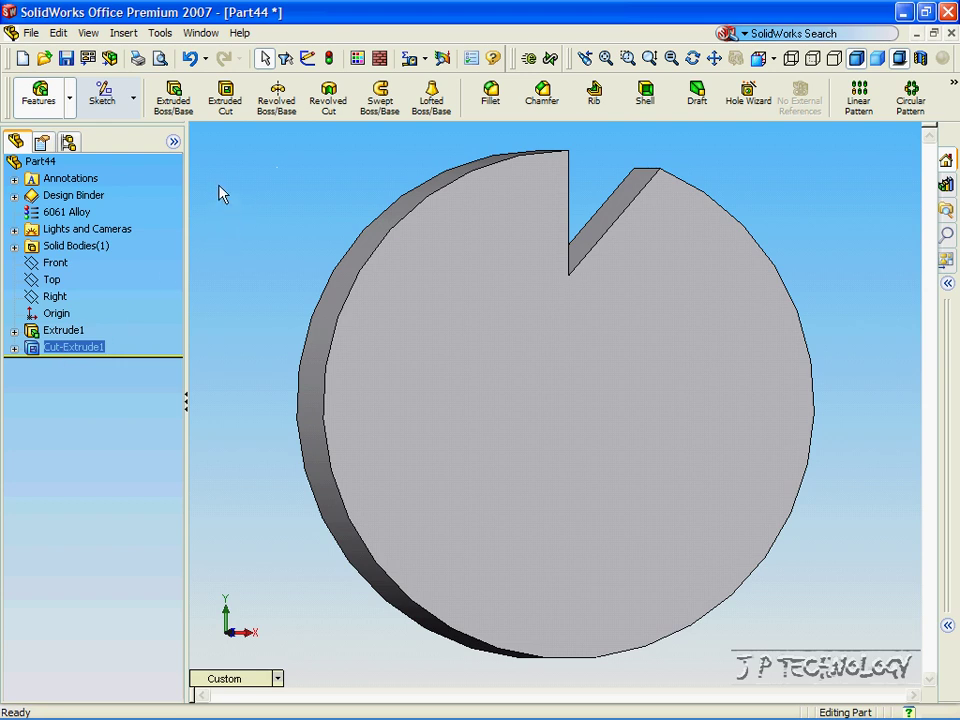
Display the temporary axes so the disc's central axis can be selected.
click(92, 34)
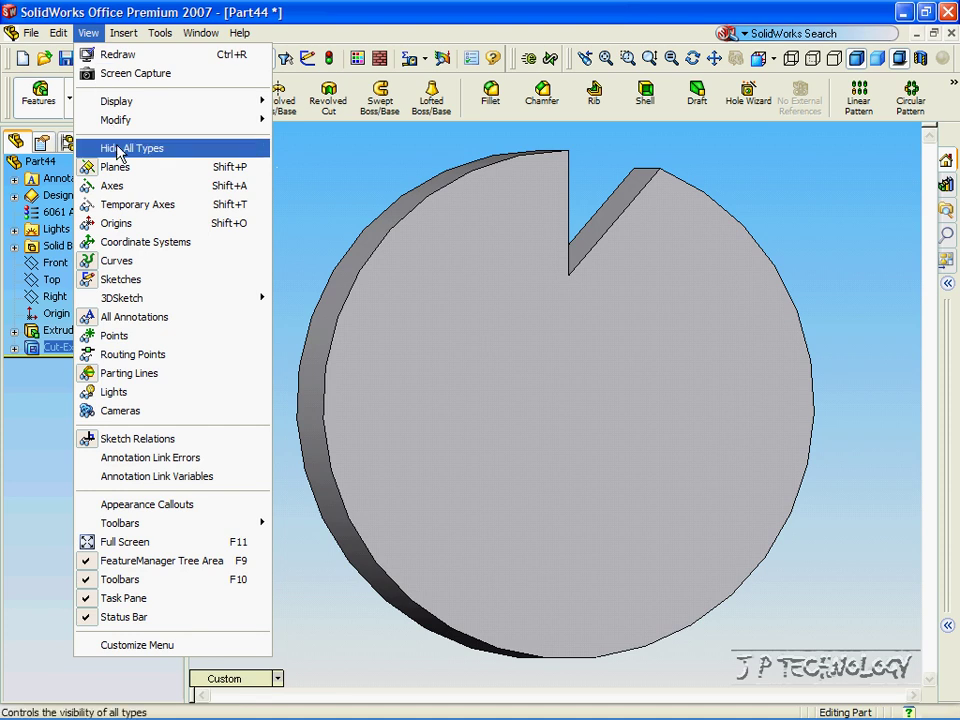
click(135, 205)
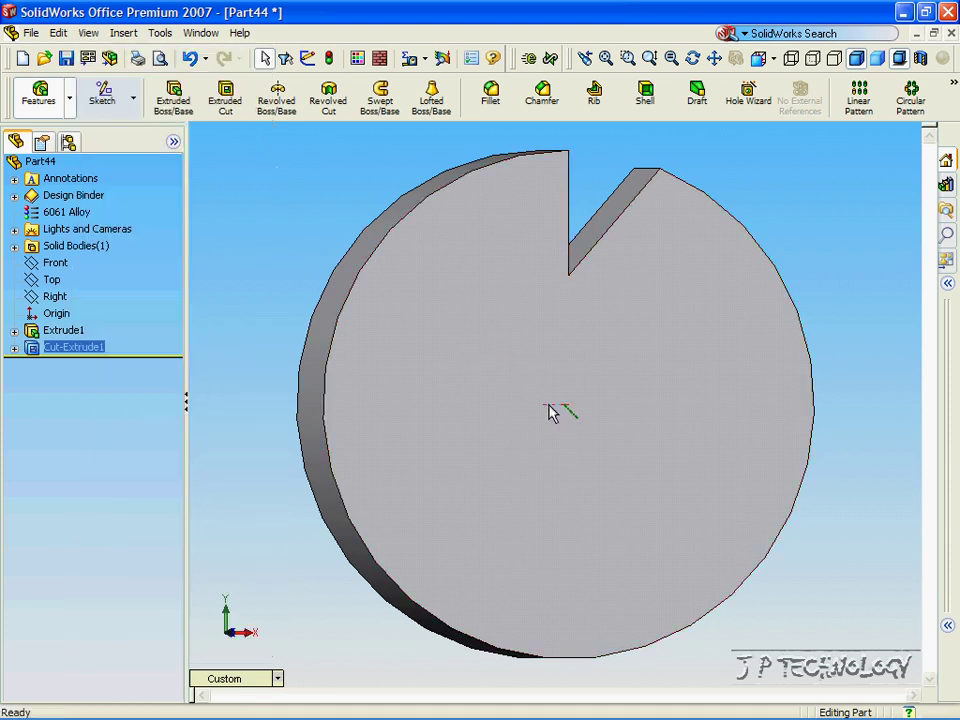
key(Up)
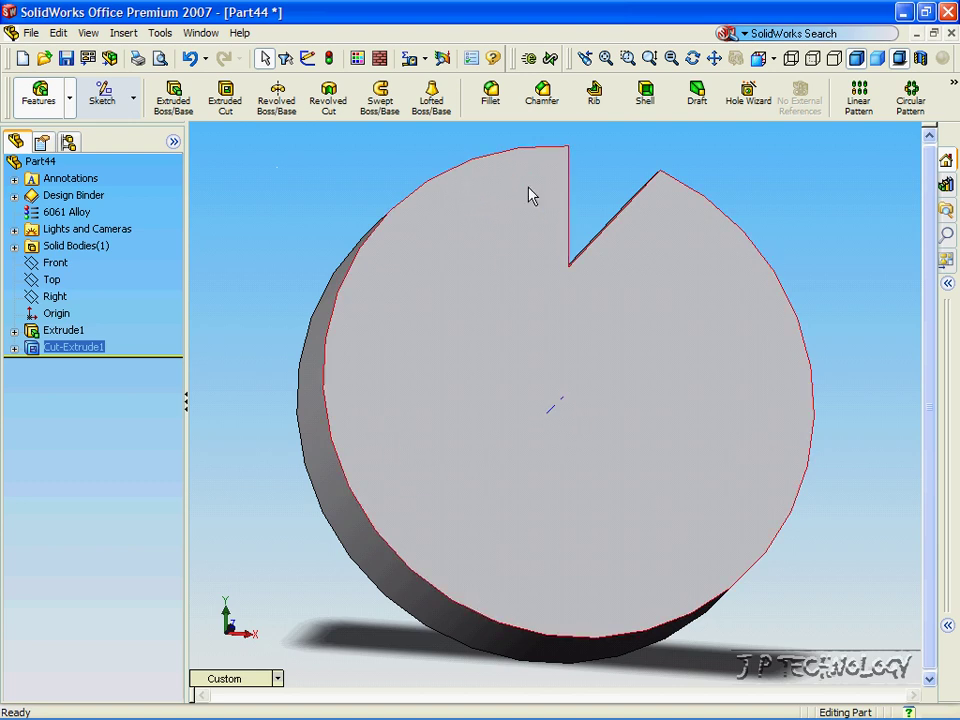
Set up a circular pattern of the wedge cut around the disc's central axis with 30° spacing and 8 instances.
click(911, 100)
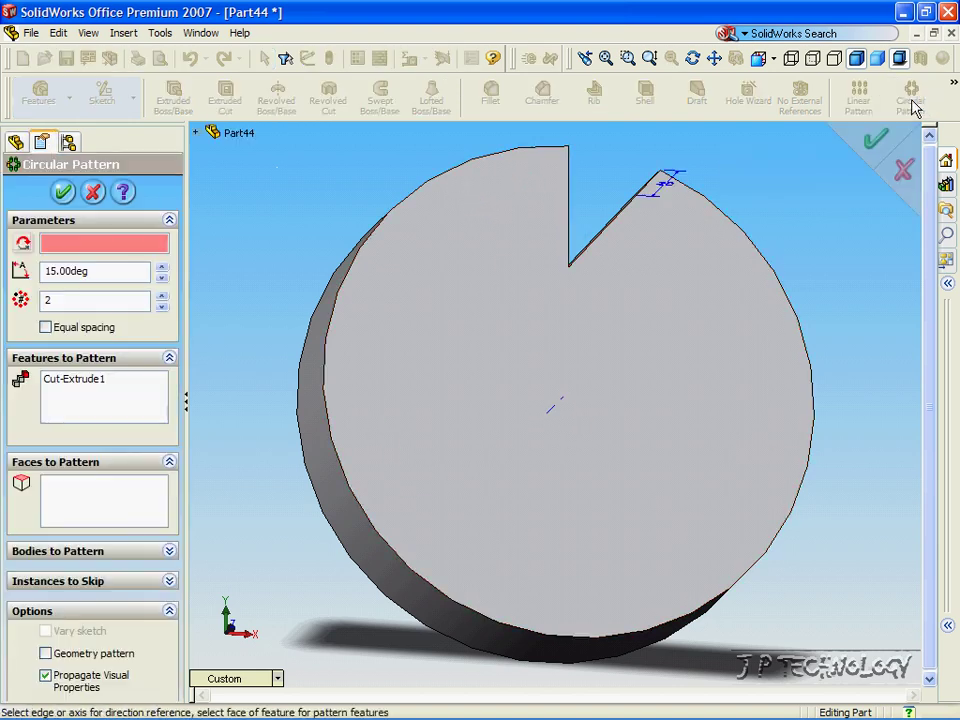
click(550, 416)
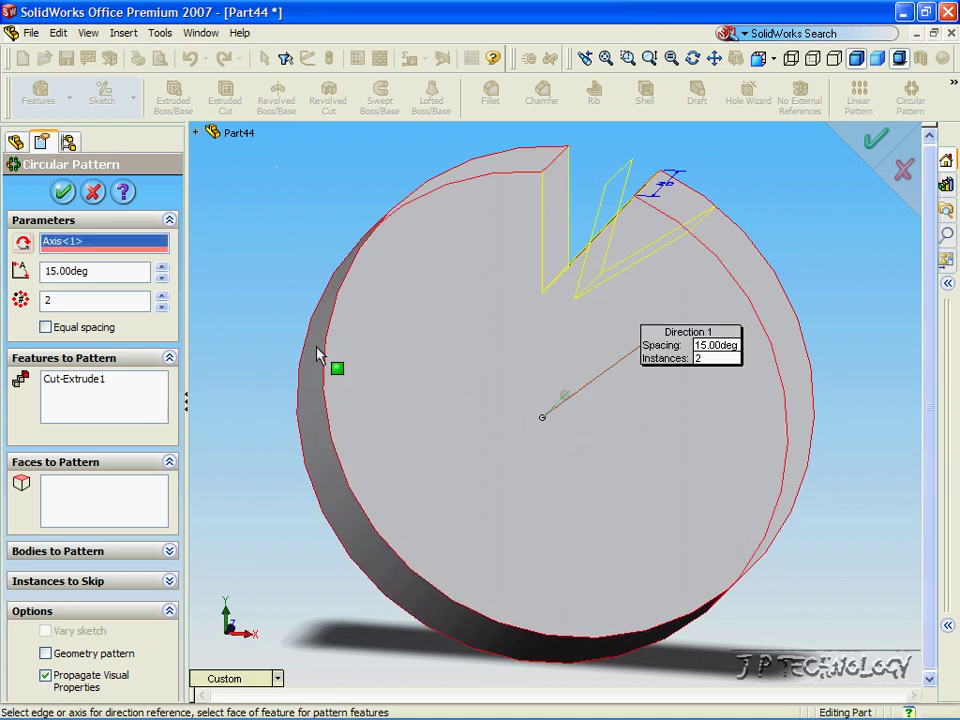
drag(79, 273, 43, 269)
drag(90, 303, 20, 298)
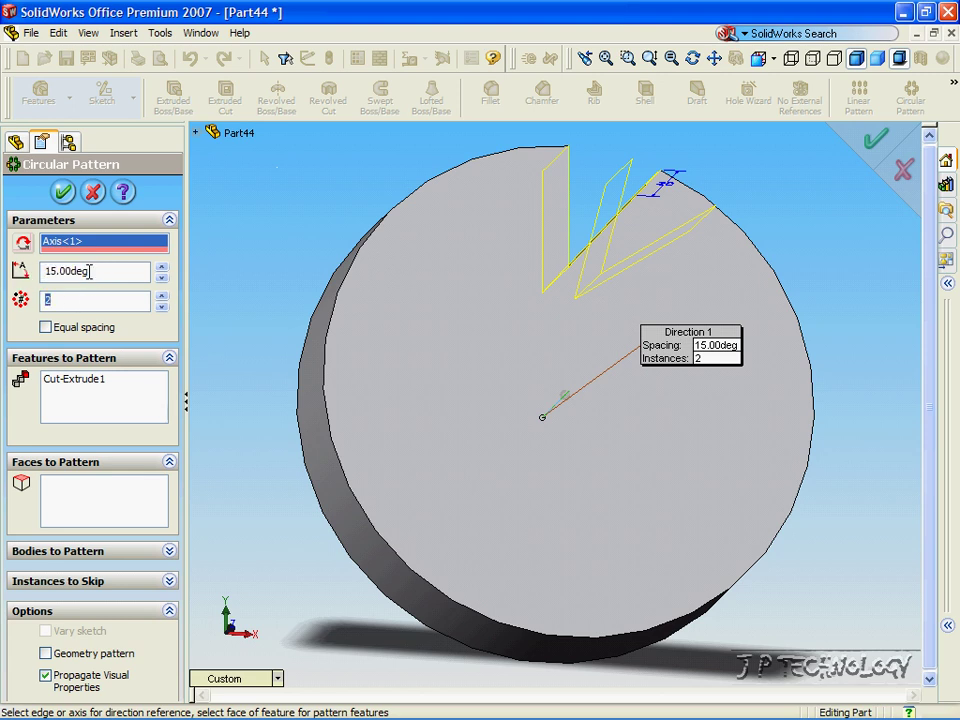
drag(95, 272, 7, 272)
drag(161, 267, 161, 298)
click(161, 298)
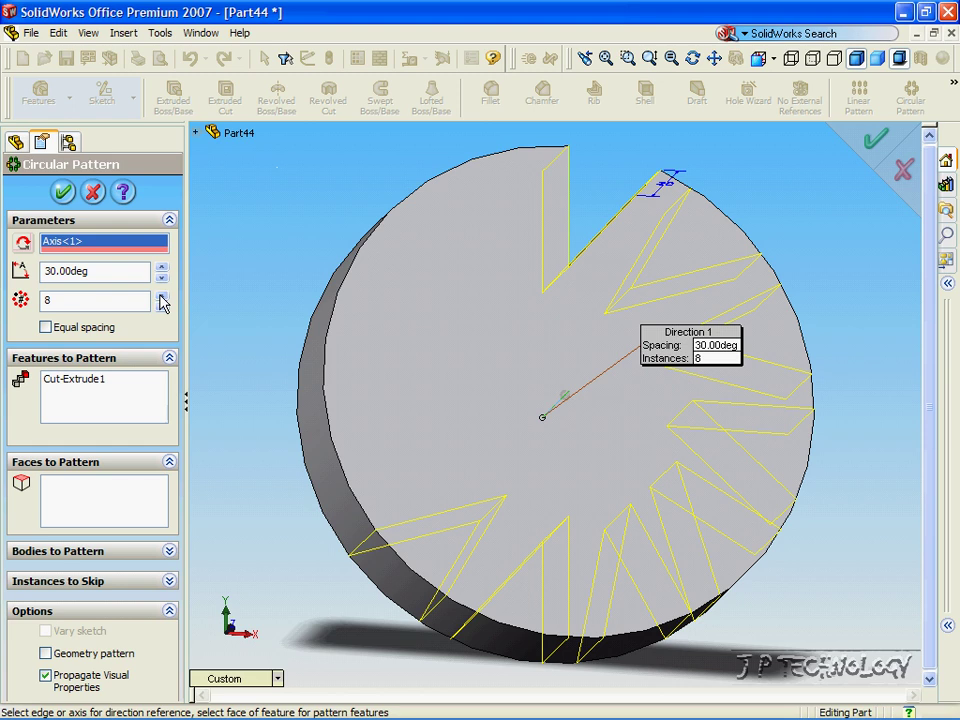
Change the circular pattern to 60° spacing and 5 instances, and create it.
double_click(97, 274)
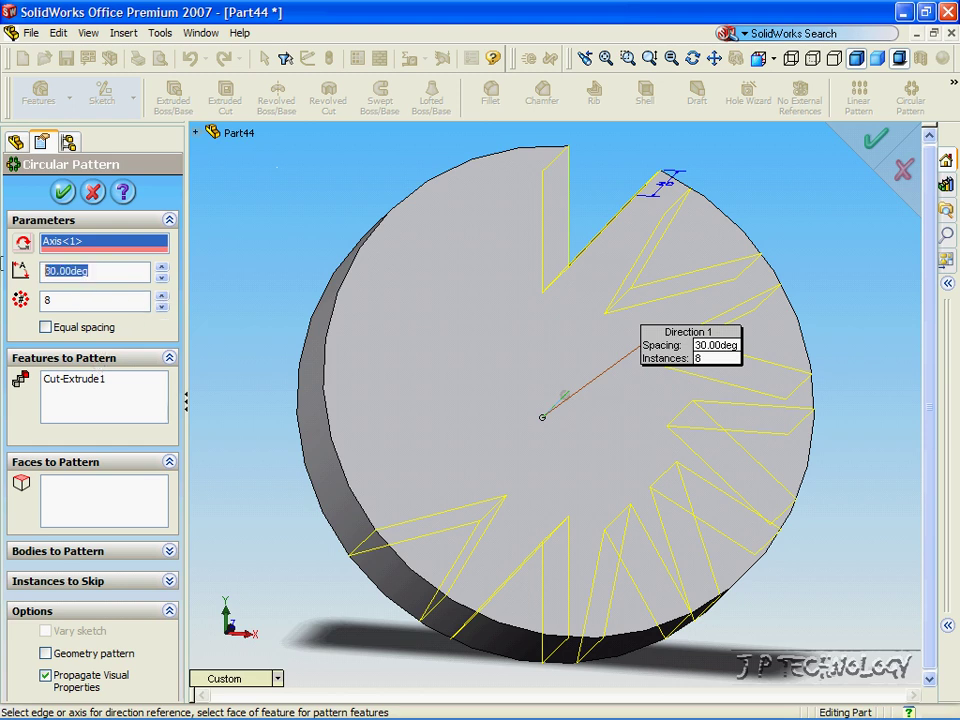
text(60)
key(Return)
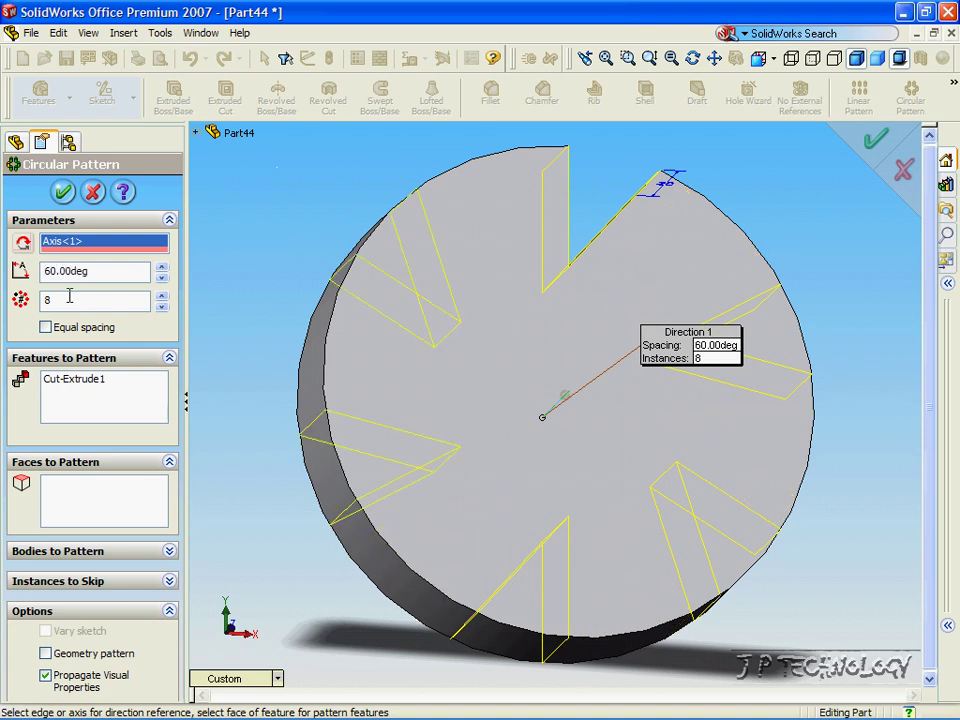
double_click(53, 297)
text(5)
click(64, 192)
click(229, 271)
key(ctrl+1)
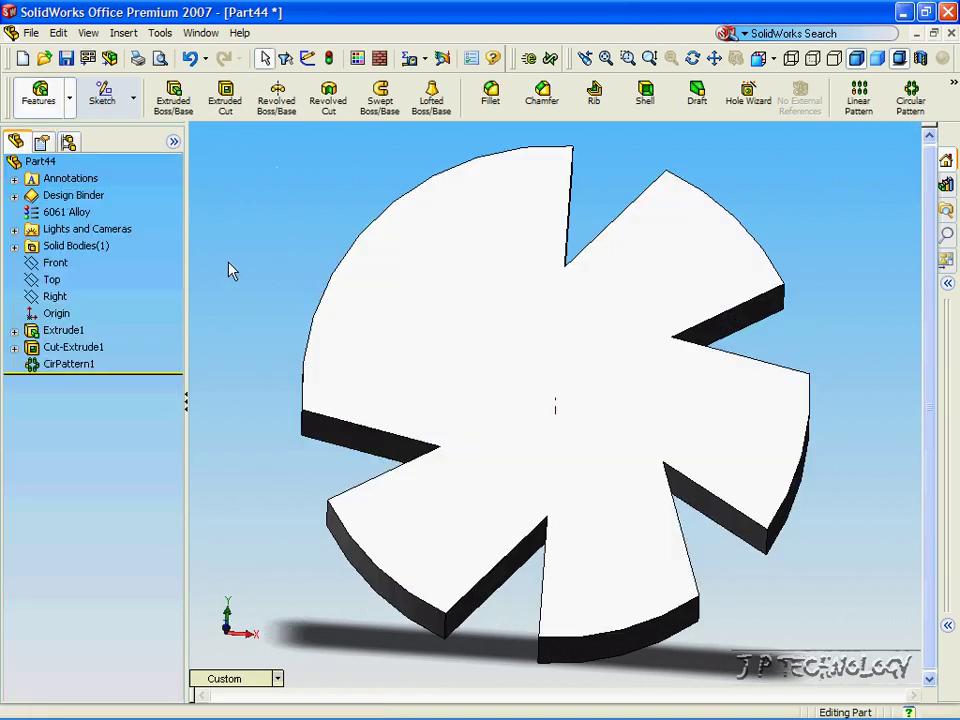
Examine the disc with its patterned wedge cuts from face-on and tilted views.
key(Down)
key(Up)
key(Up)
key(Up)
key(Up)
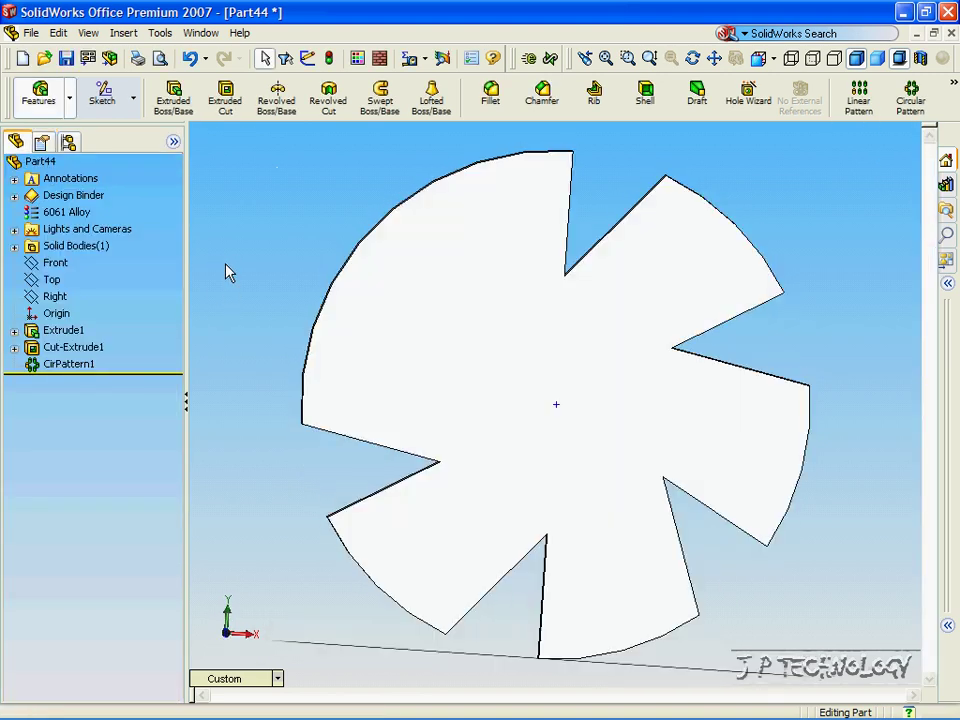
key(Down)
key(Down)
key(Down)
key(Down)
key(Up)
key(Up)
key(Up)
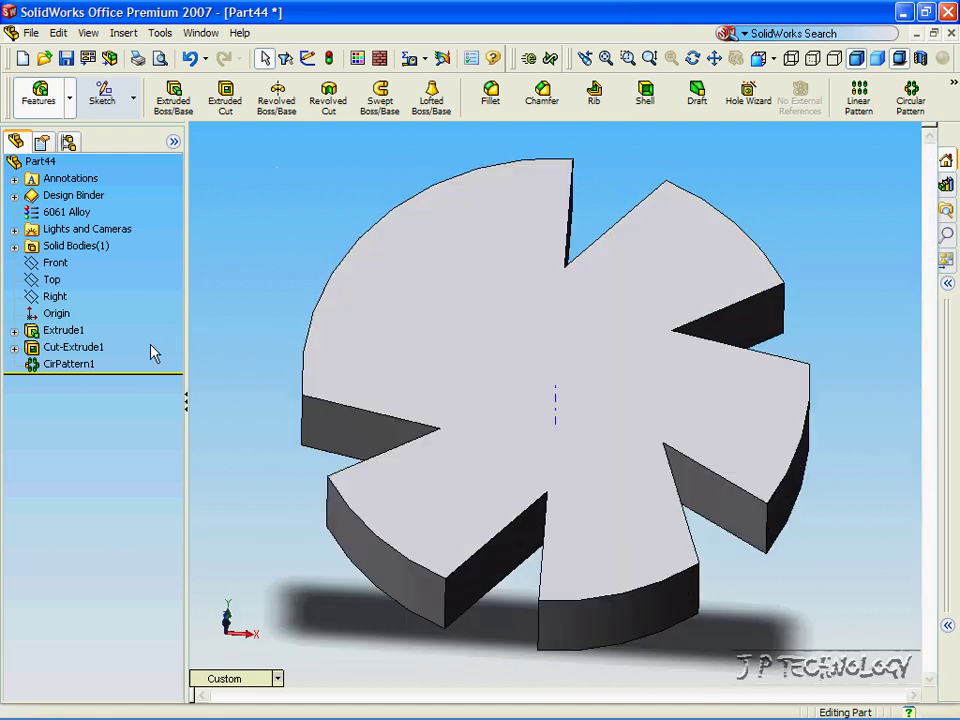
Edit the existing circular pattern of the wedge cut to have 6 instances.
click(70, 366)
right_click(71, 368)
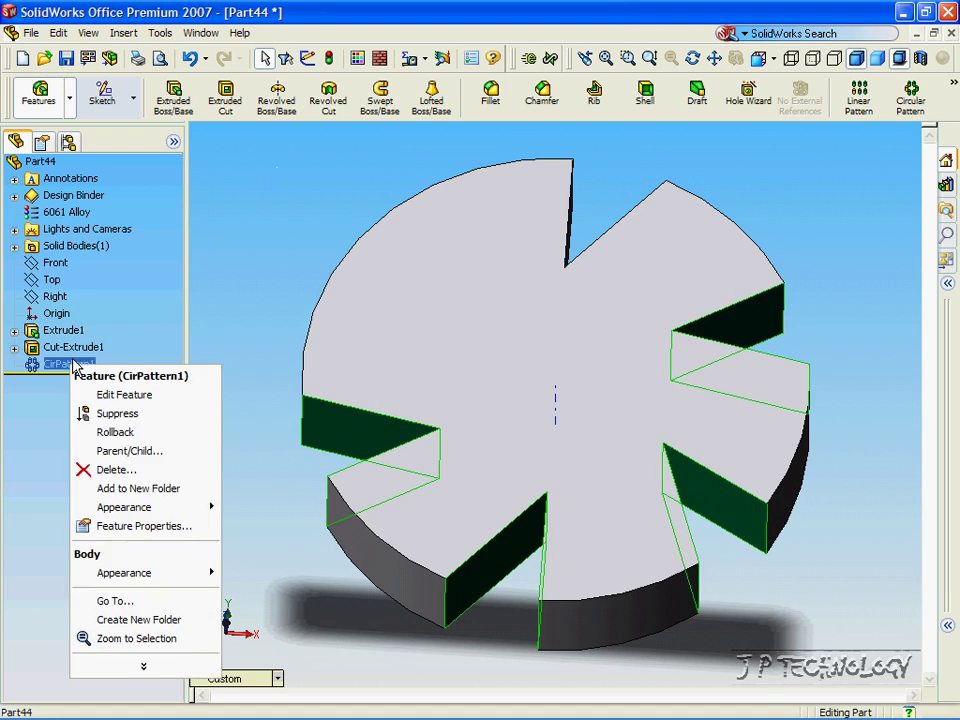
click(120, 395)
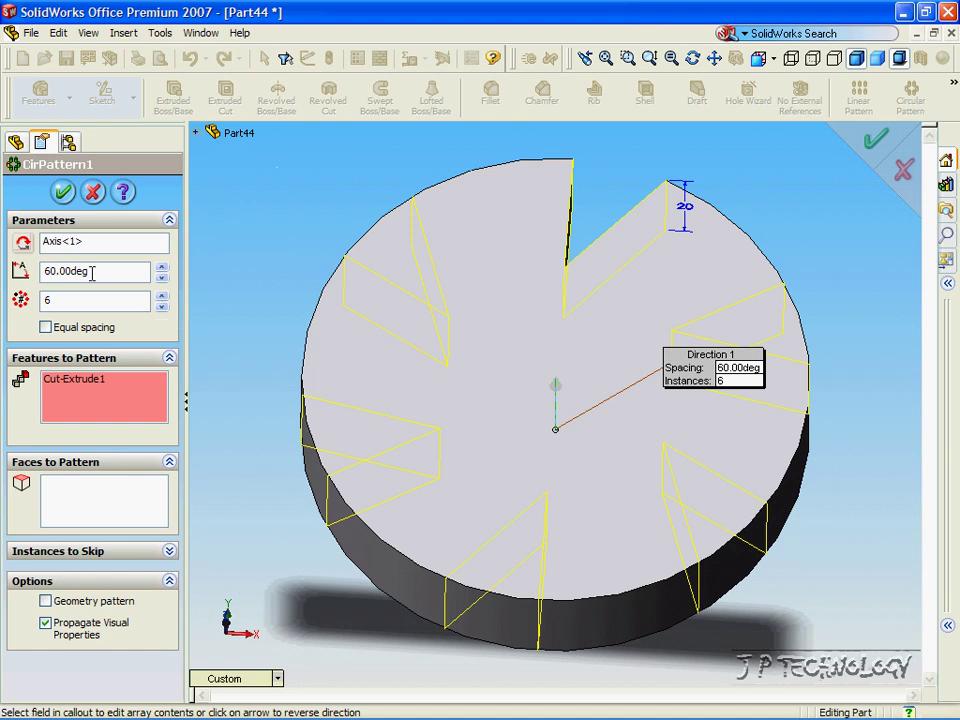
click(63, 192)
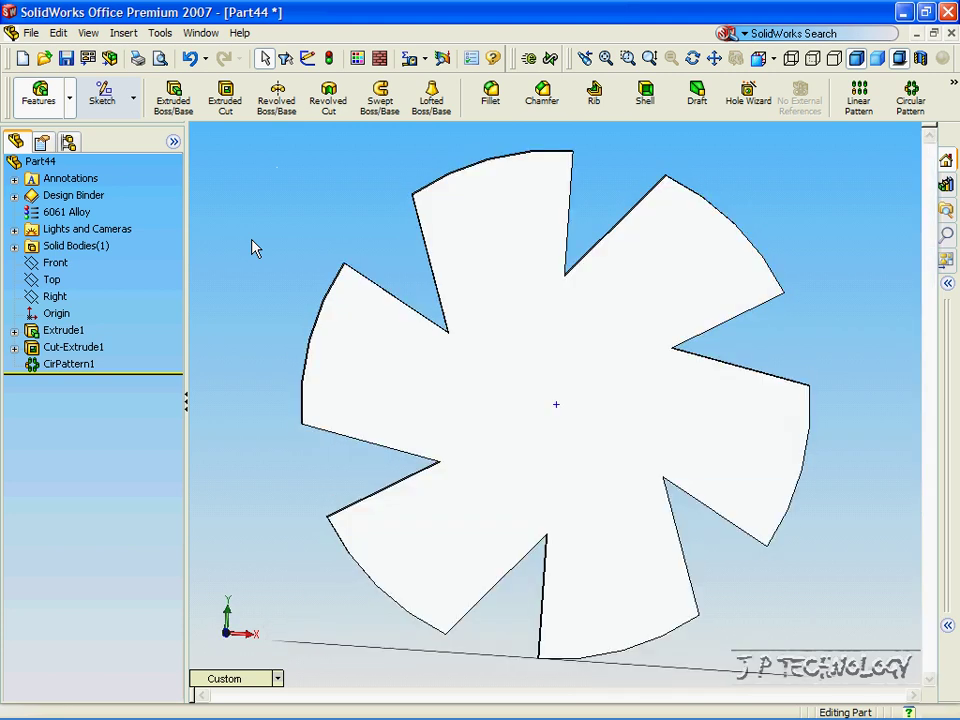
Create a new part document from the PART-MM-ANSI-AL6061 template.
click(30, 33)
click(45, 56)
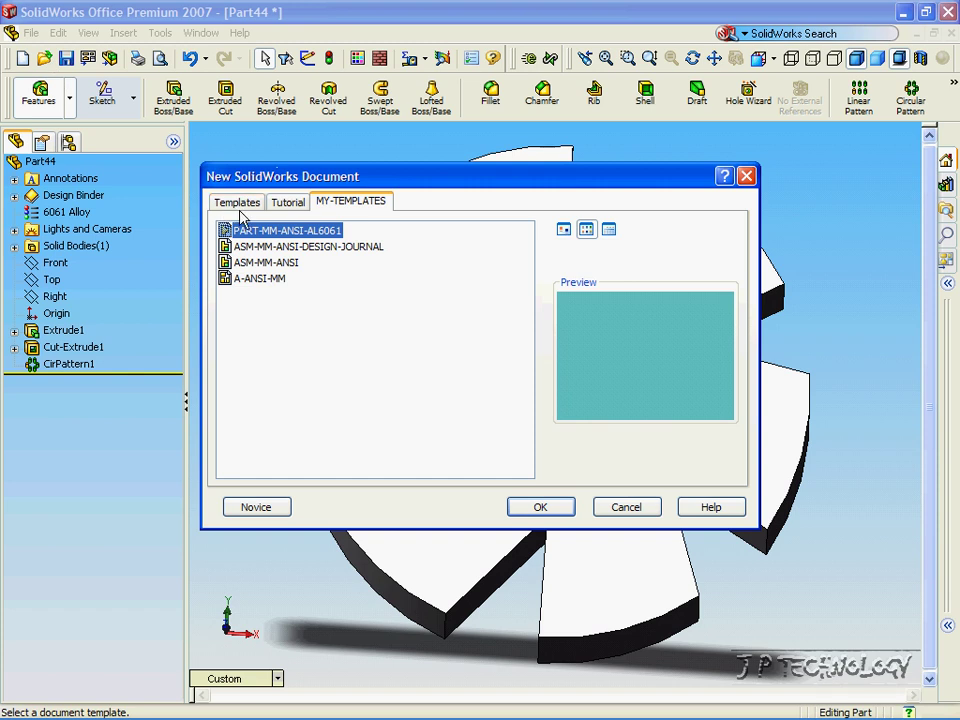
click(544, 510)
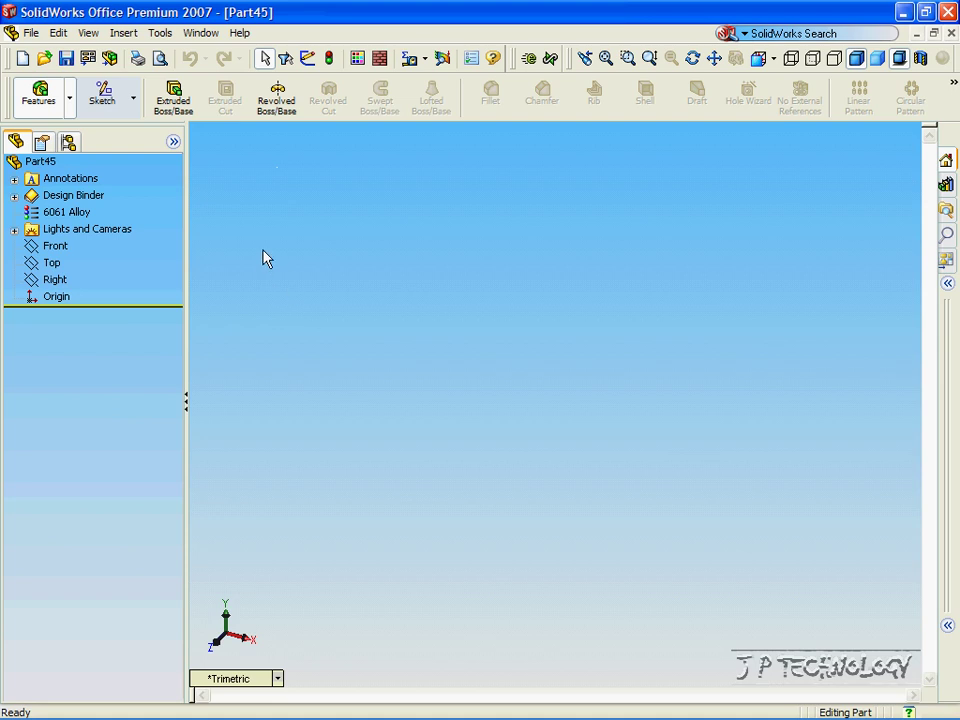
Sketch a circle of 50 mm radius centred on the origin on the Front plane.
click(104, 100)
click(62, 247)
click(437, 100)
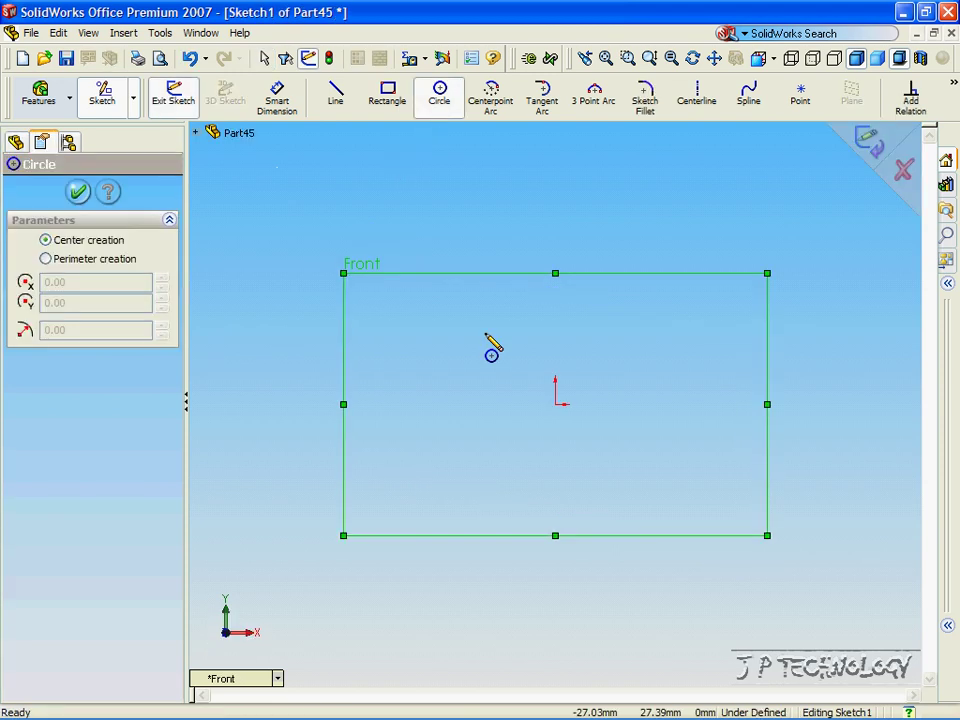
click(555, 404)
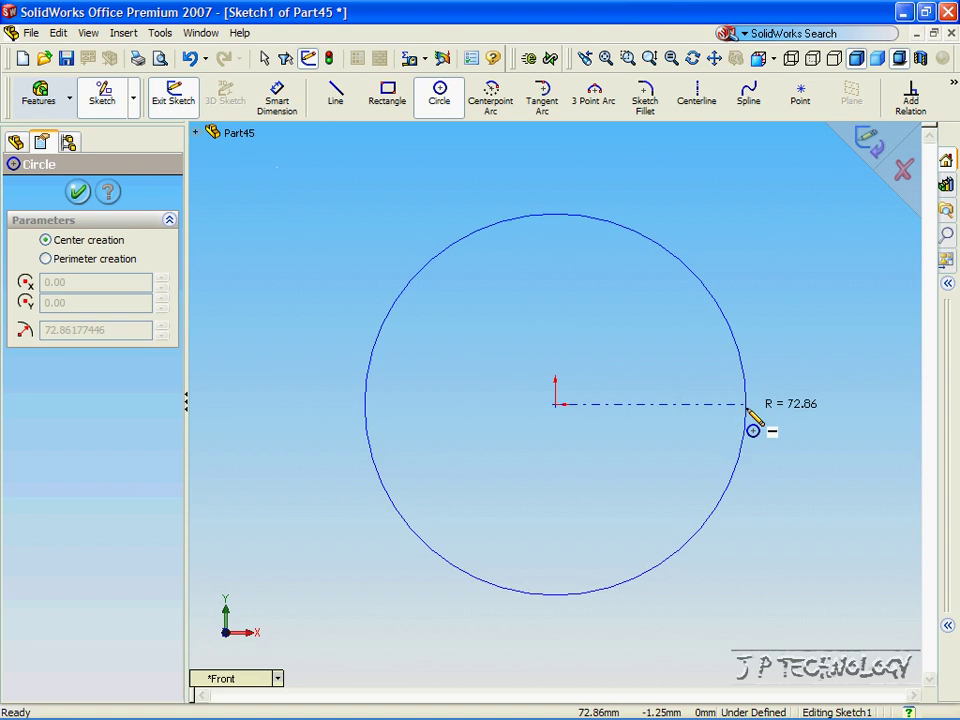
click(746, 410)
text(5)
key(Return)
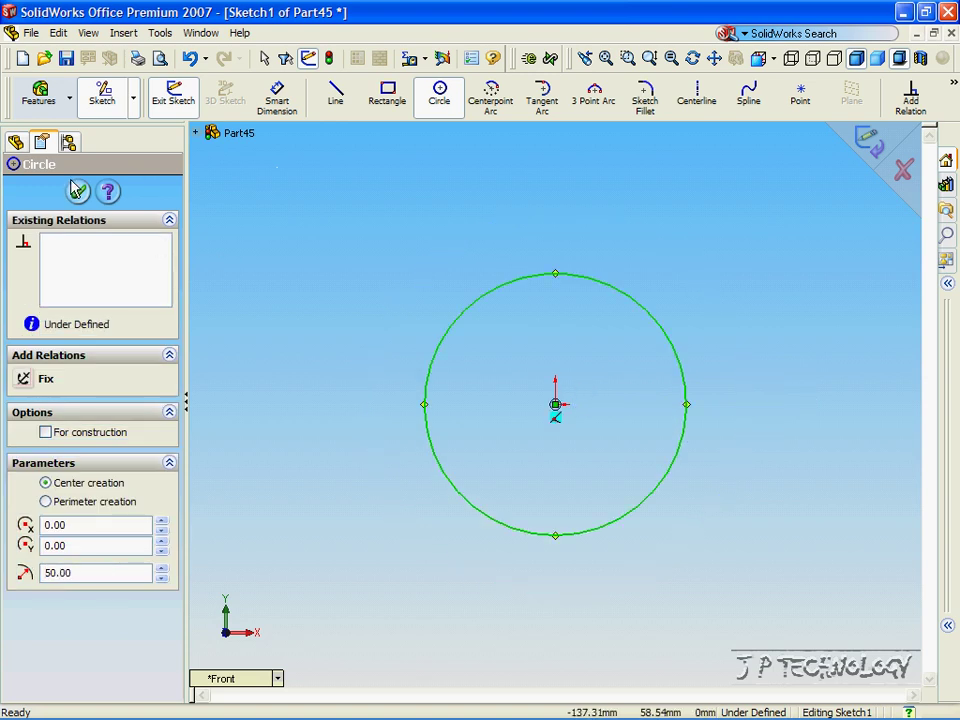
click(79, 193)
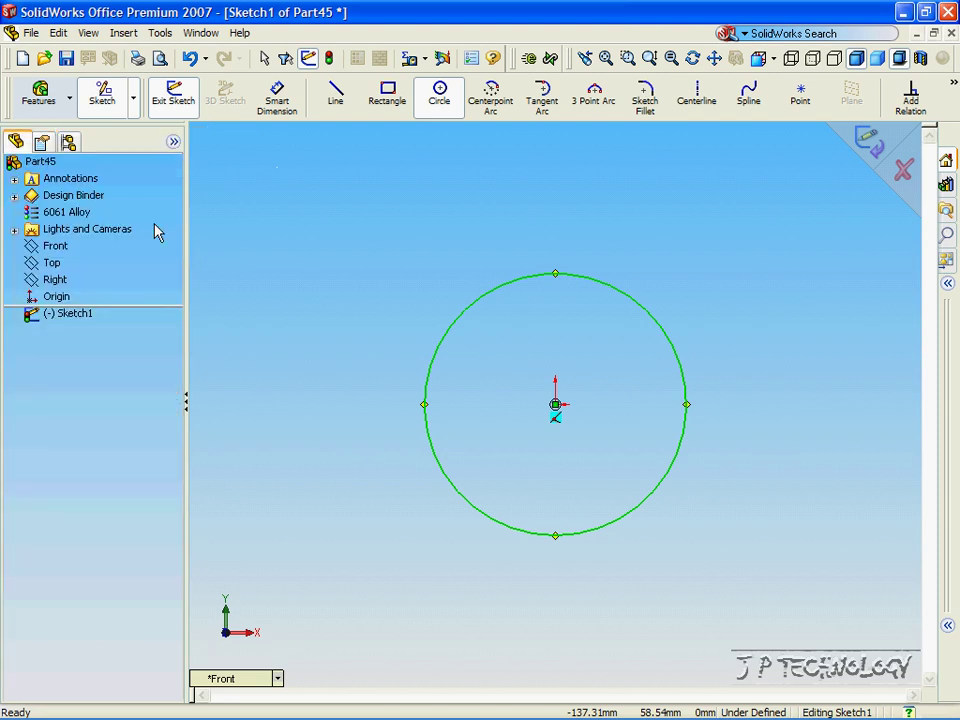
Extrude the circle into a disc with a blind depth of 5 mm.
click(38, 95)
click(173, 100)
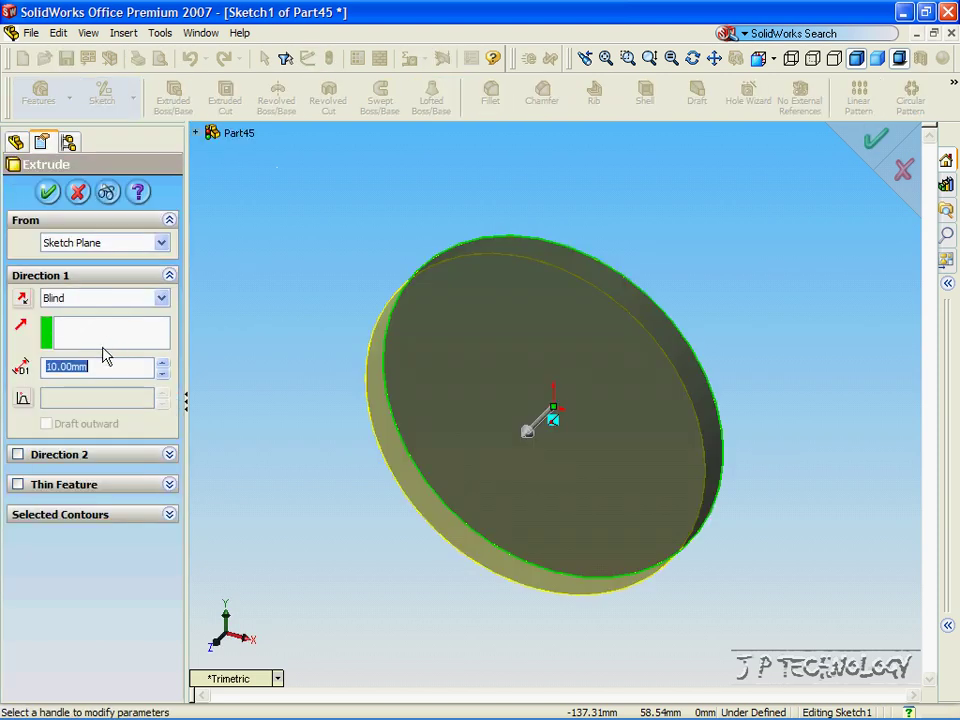
text(5)
key(Return)
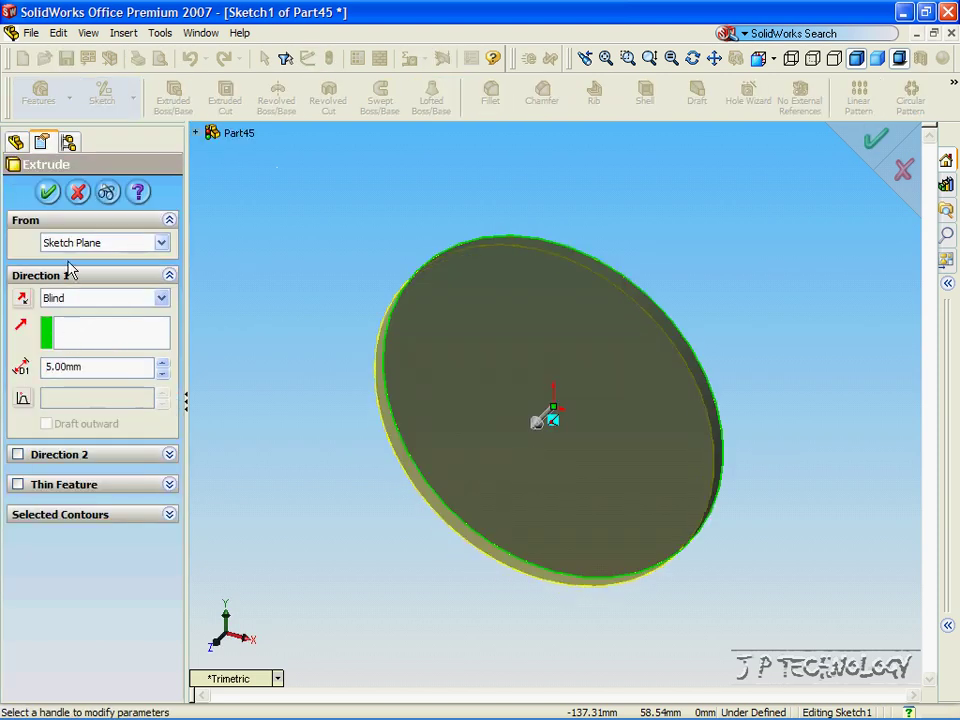
click(48, 192)
Sketch a closed triangle on the disc's front face from its topmost edge point, with slanted sides about 16.5 mm and 14.4 mm long.
click(240, 684)
click(304, 401)
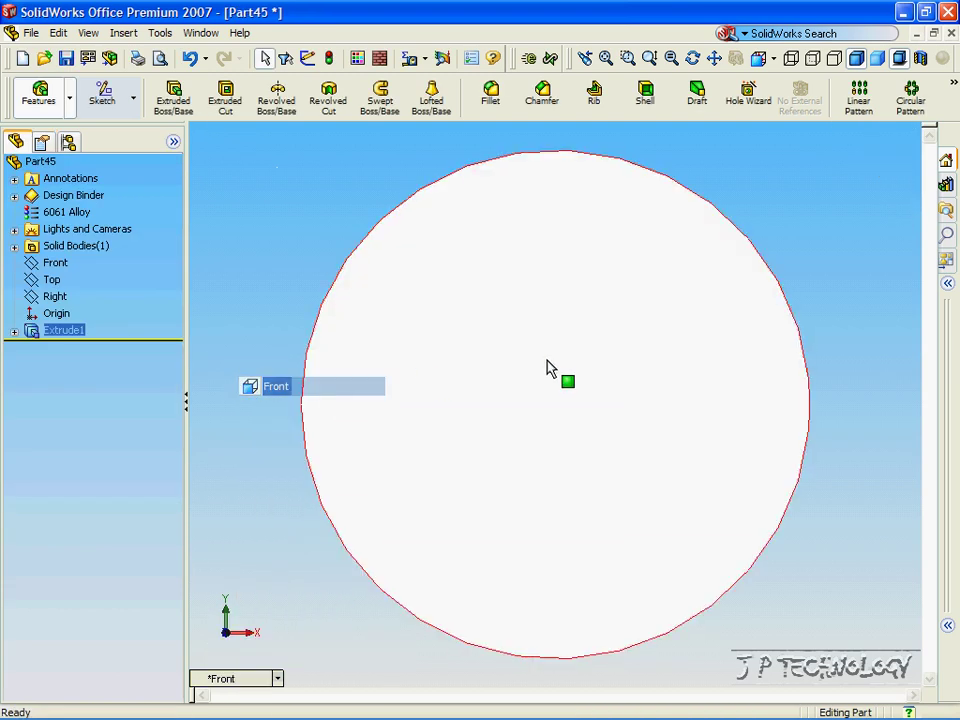
click(504, 263)
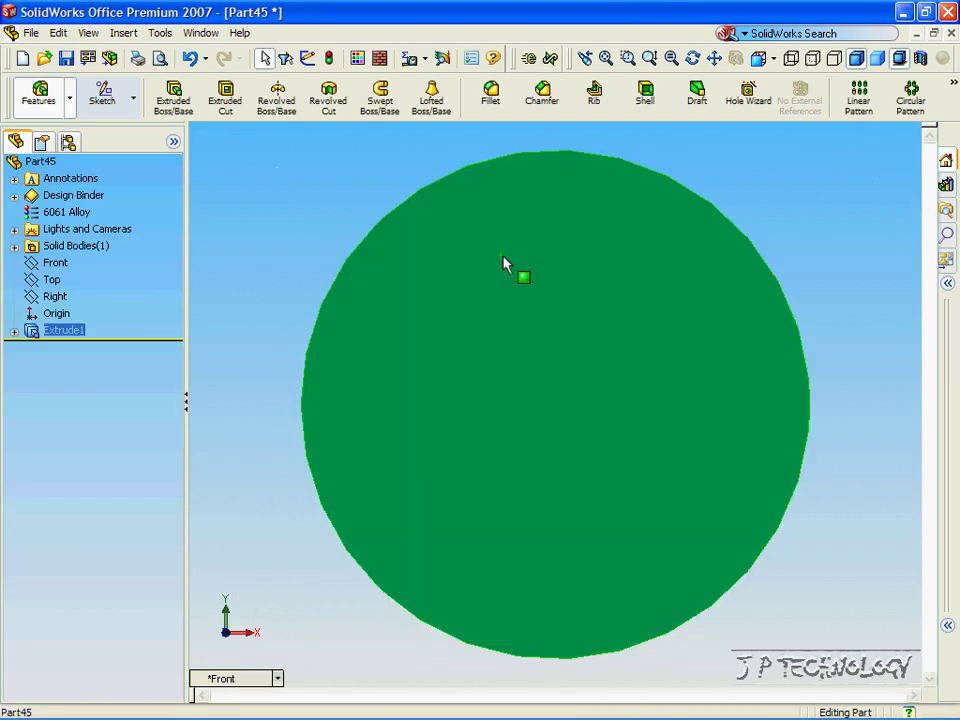
click(103, 97)
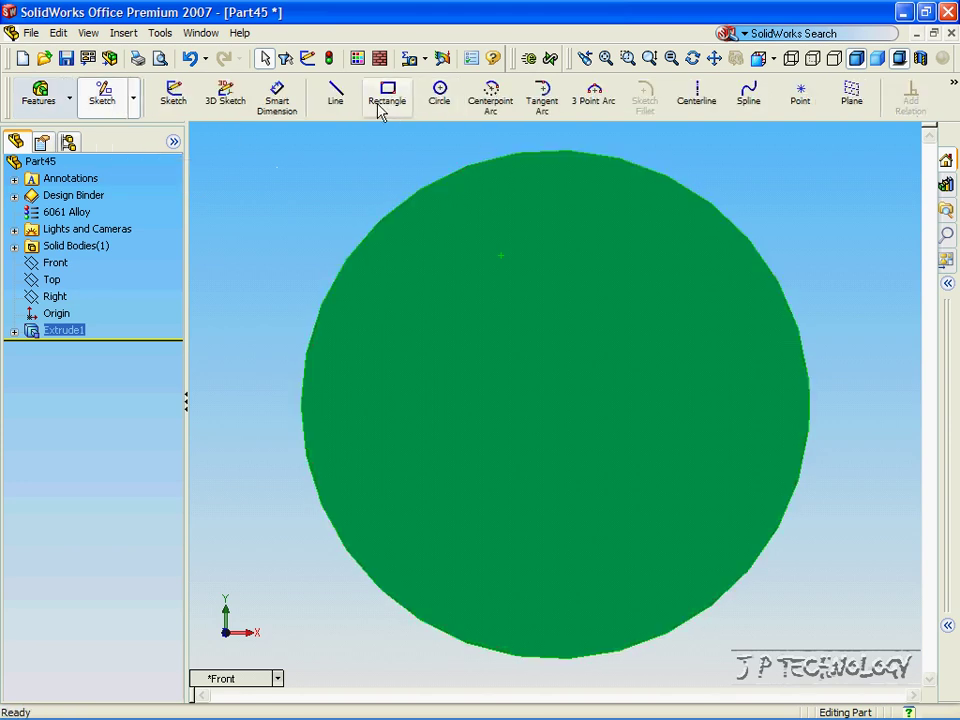
click(336, 97)
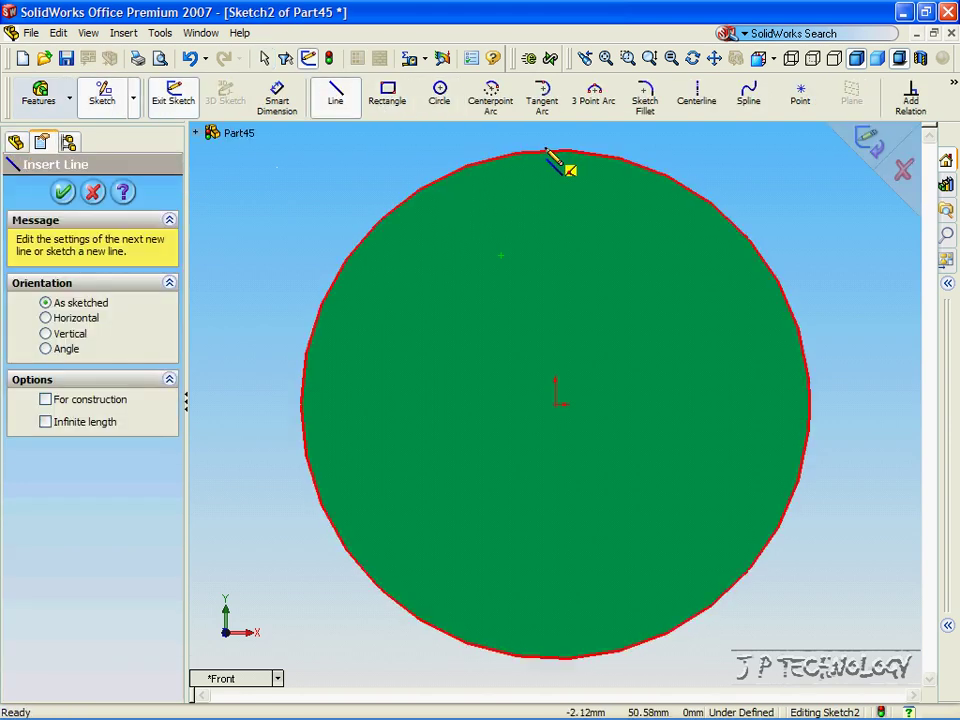
click(555, 151)
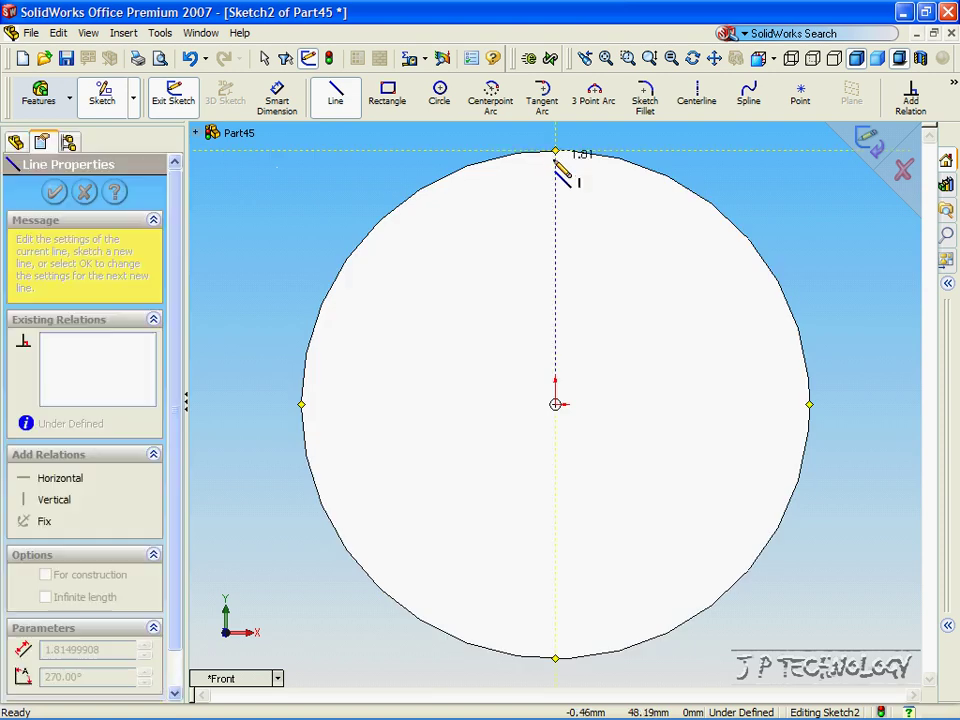
click(556, 182)
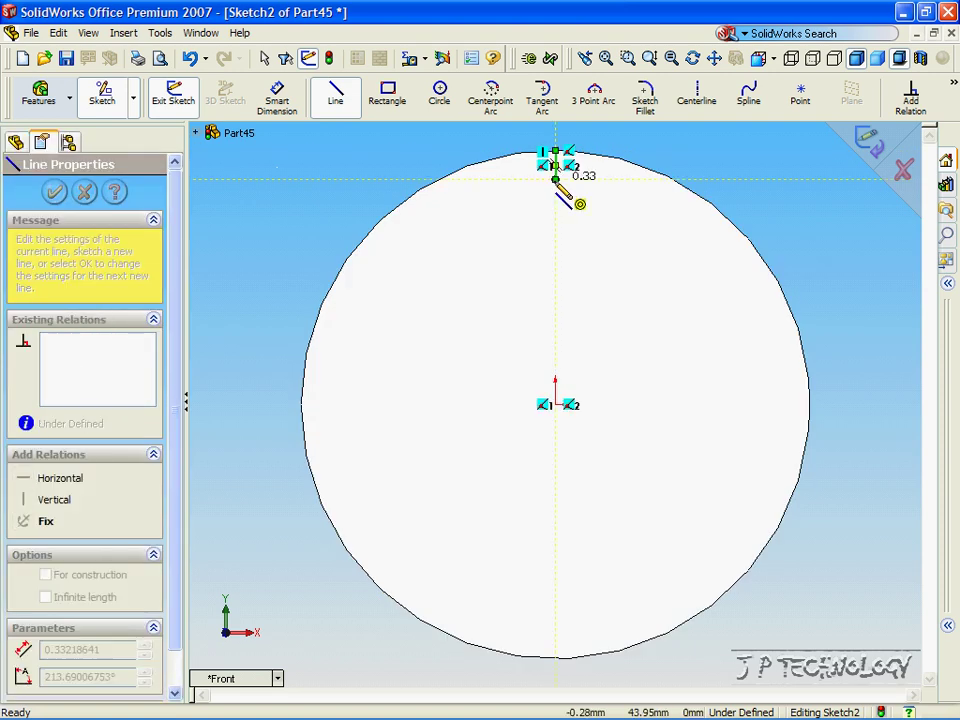
click(627, 136)
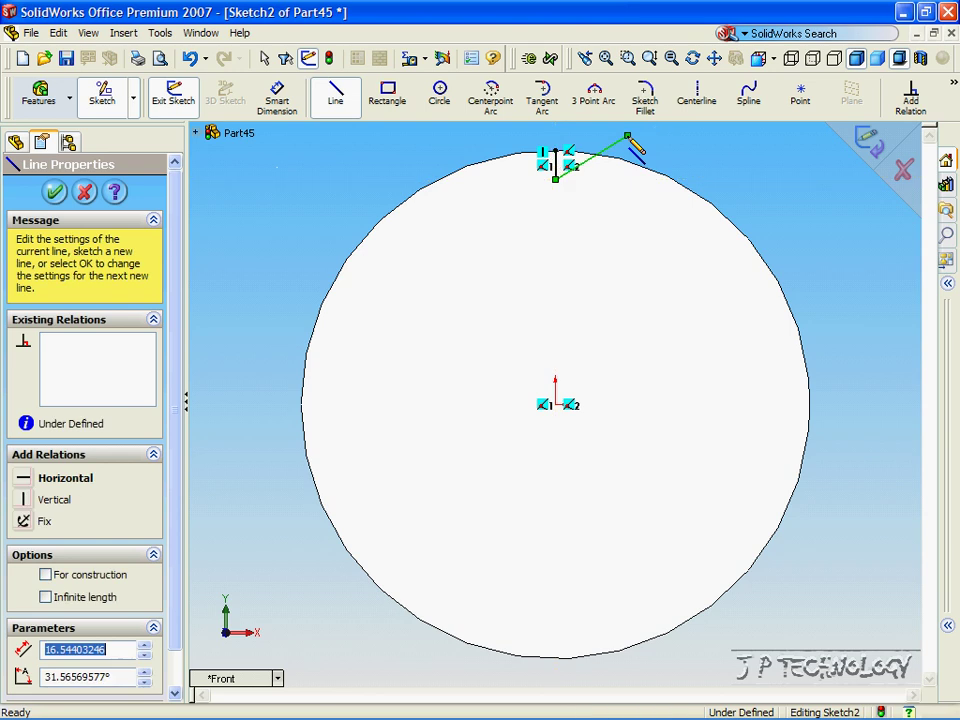
click(557, 152)
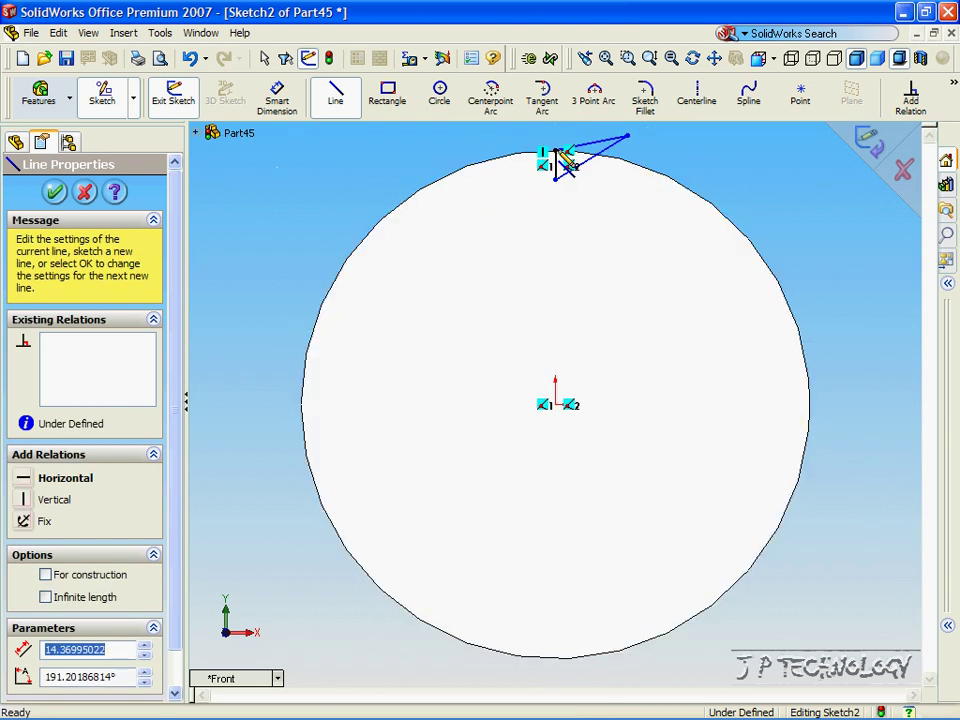
Cut the triangular notch through the disc with a blind Extruded Cut 5 mm deep.
click(38, 101)
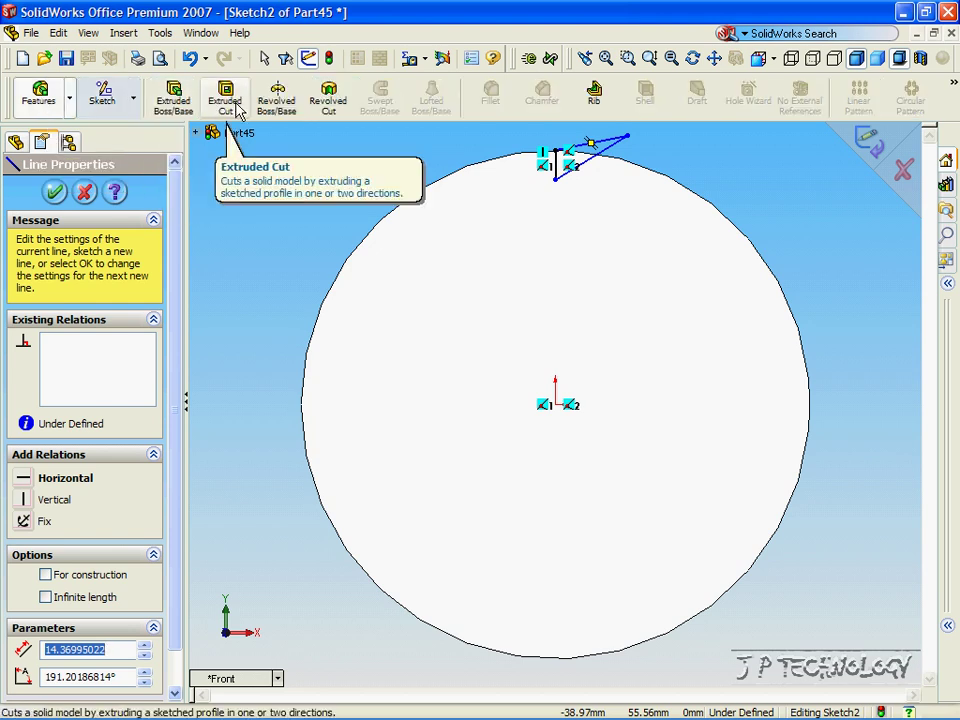
click(230, 105)
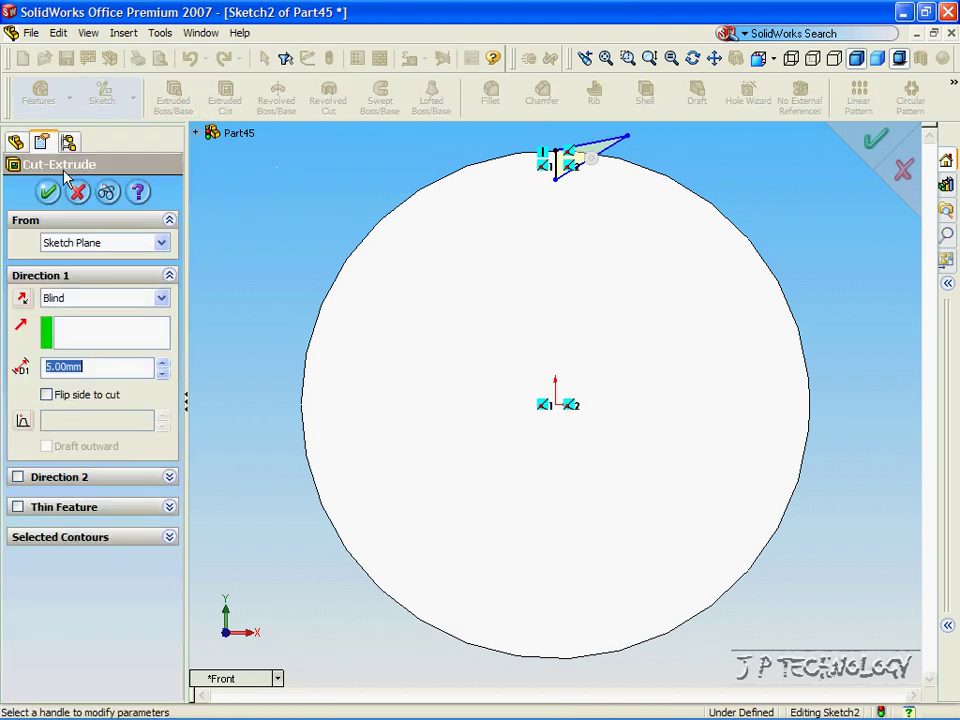
click(51, 193)
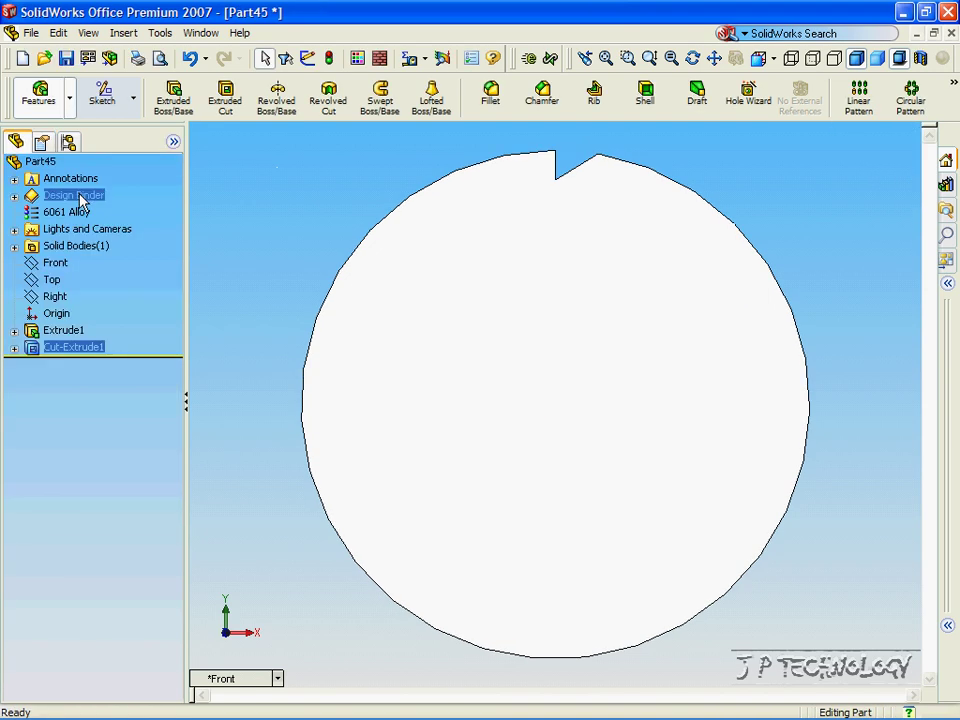
key(Right)
key(Right)
key(ctrl+1)
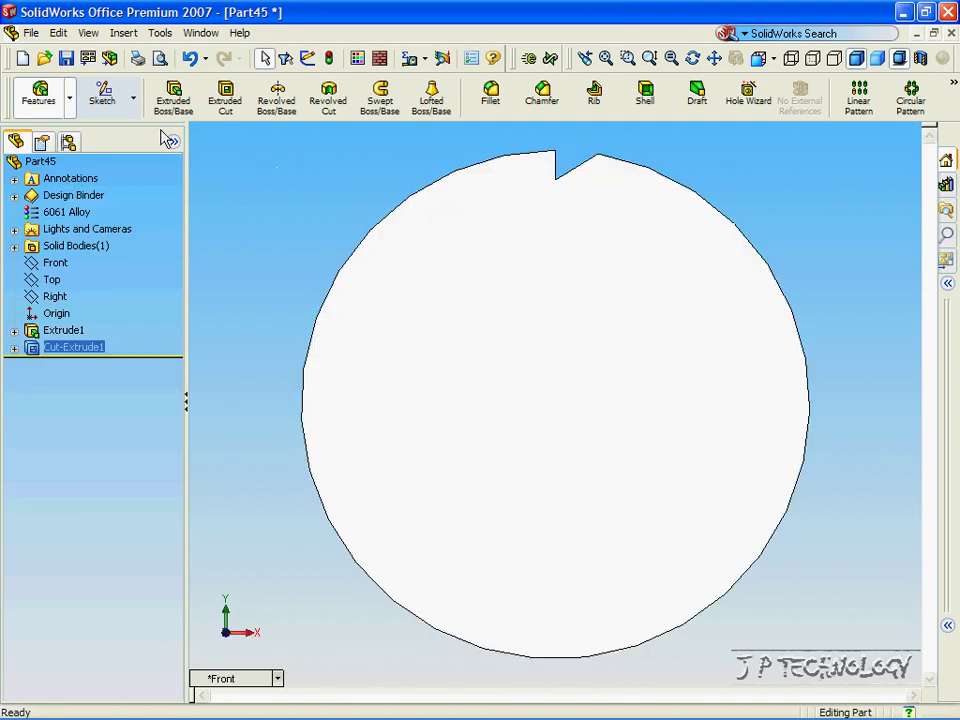
Display the temporary axes and tilt the disc so its central axis can be picked.
click(88, 33)
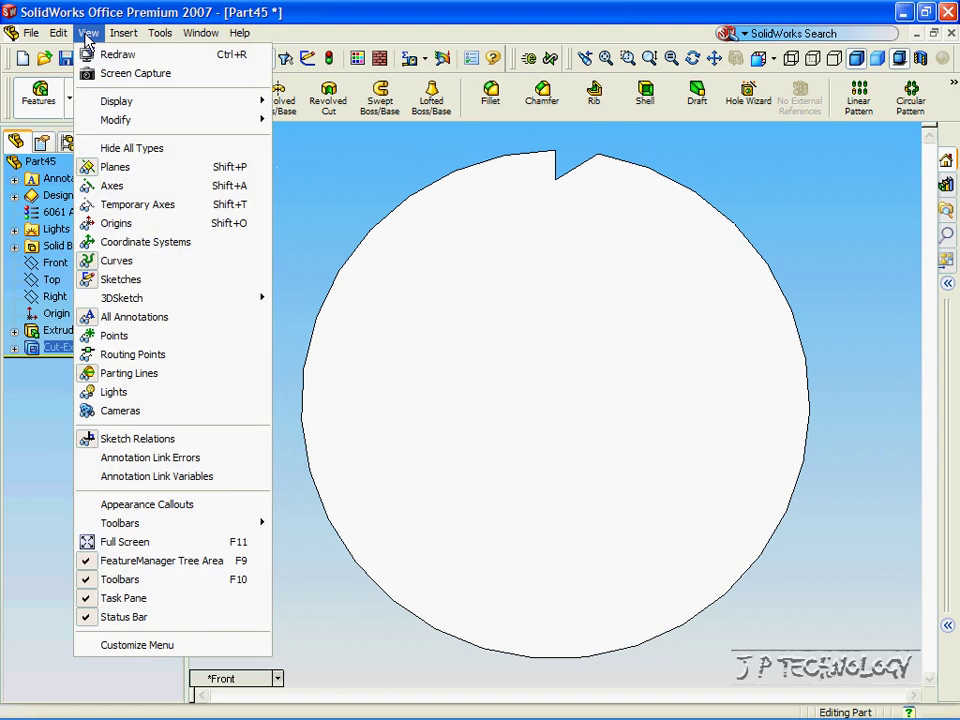
click(150, 205)
middle_drag(810, 161, 657, 343)
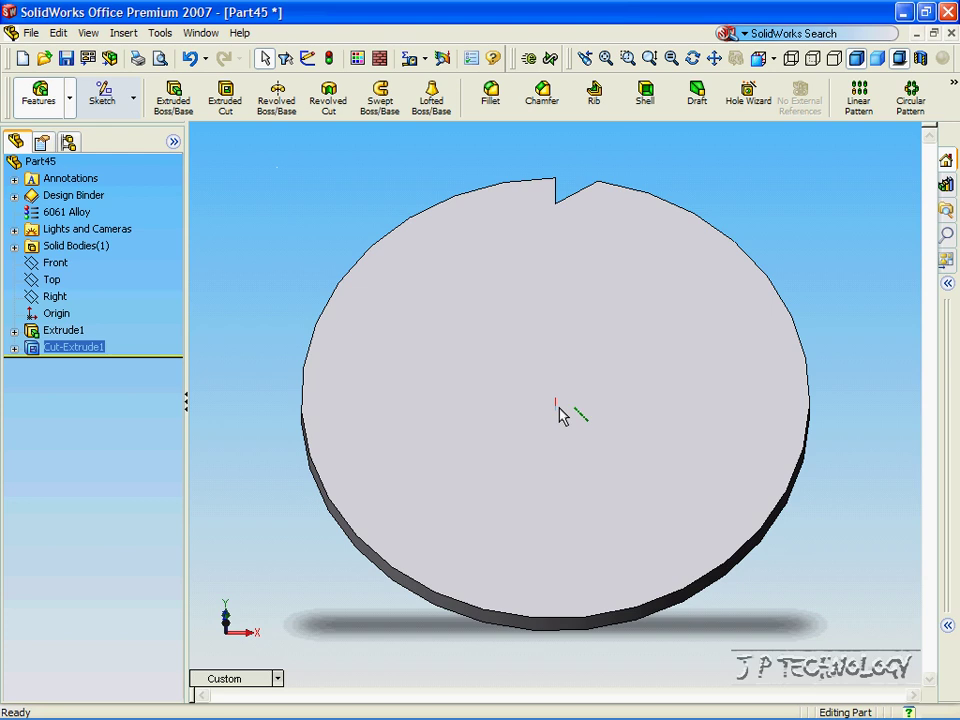
click(856, 245)
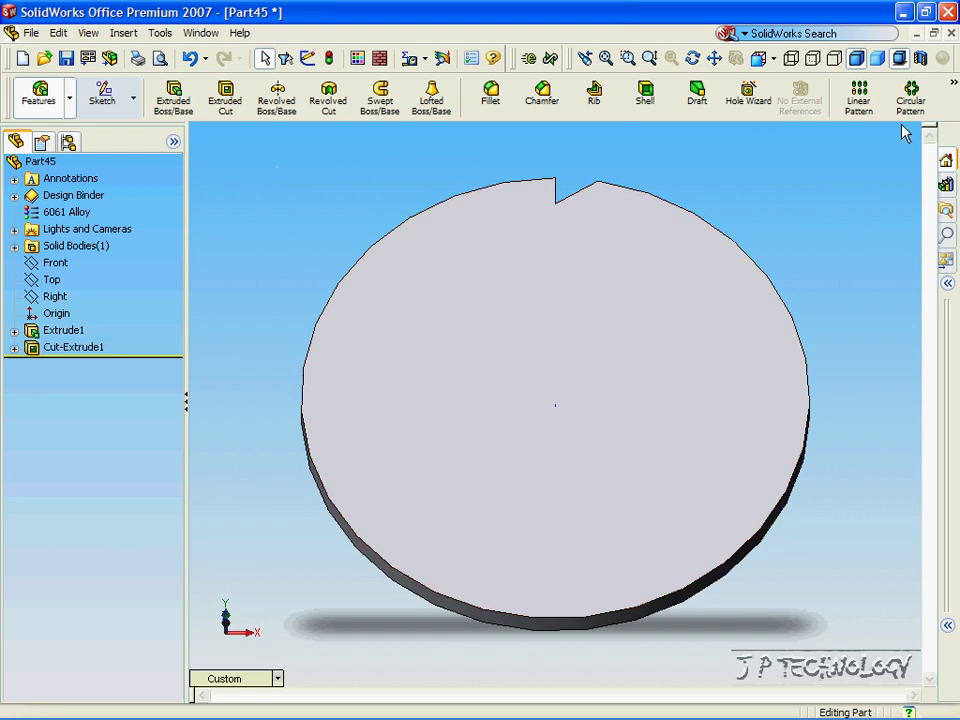
Start a circular pattern of the triangular notch cut around the disc's central axis.
click(911, 100)
middle_drag(309, 336, 596, 443)
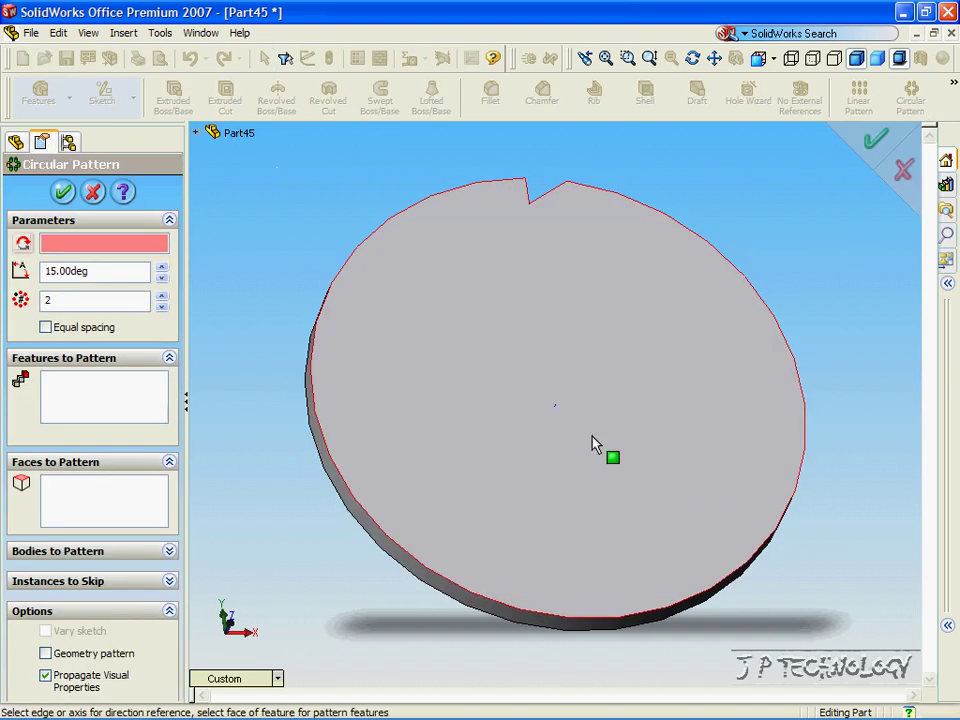
scroll(558, 418, down, 10)
click(541, 390)
scroll(544, 394, up, 10)
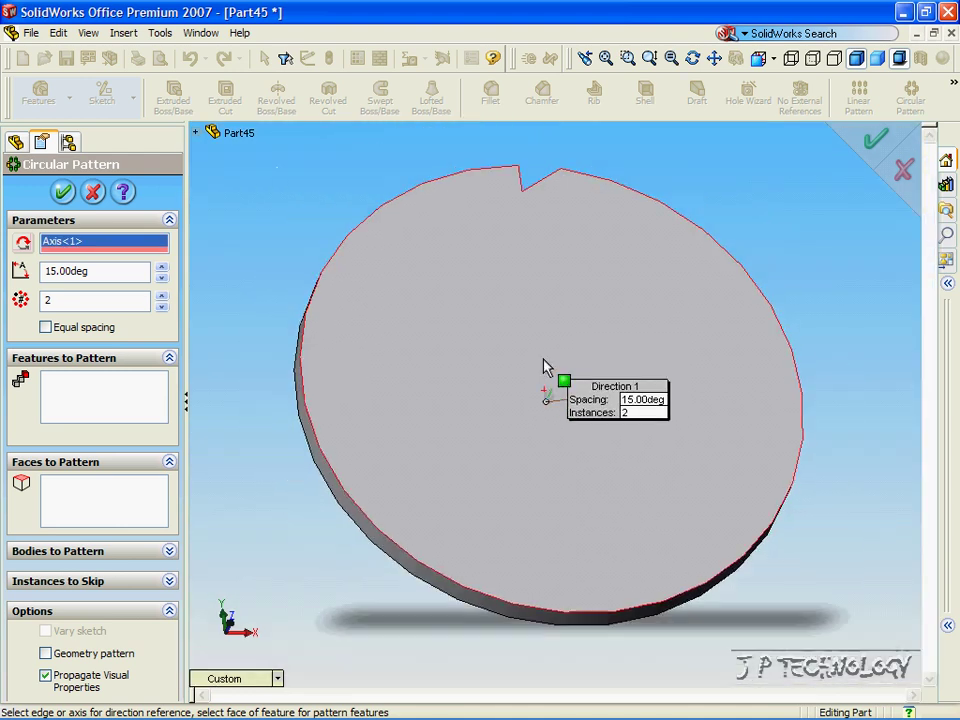
click(77, 406)
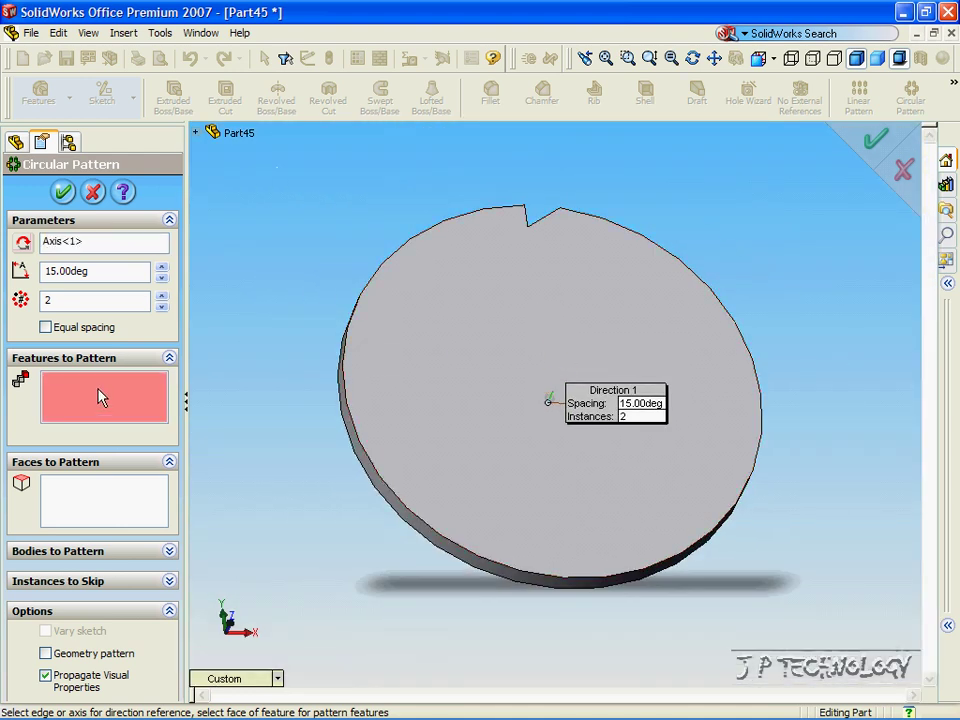
click(197, 132)
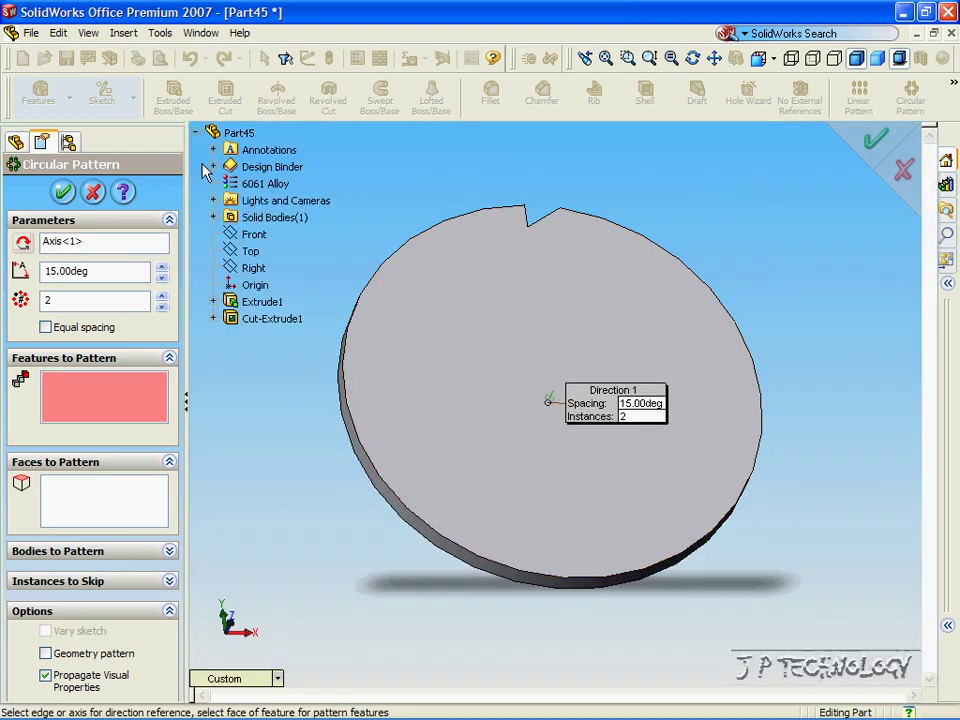
click(256, 322)
key(ctrl+1)
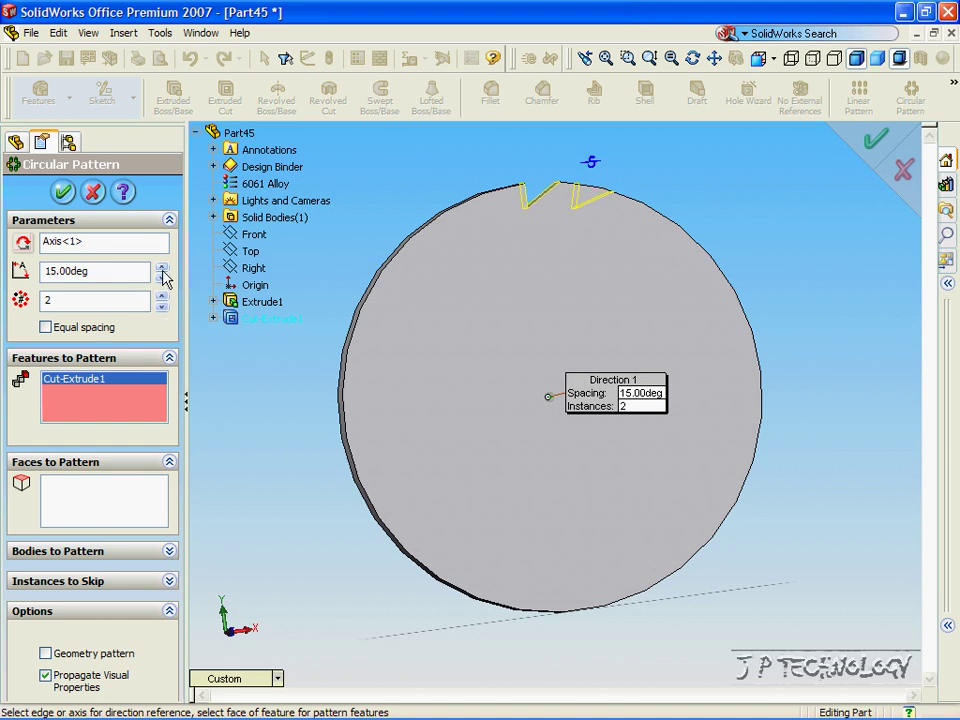
Set the number of instances in the notch pattern to 24.
click(163, 296)
click(163, 296)
click(163, 296)
click(163, 296)
click(163, 296)
click(163, 296)
click(163, 296)
click(163, 296)
click(161, 296)
click(161, 296)
click(161, 296)
click(161, 296)
click(161, 296)
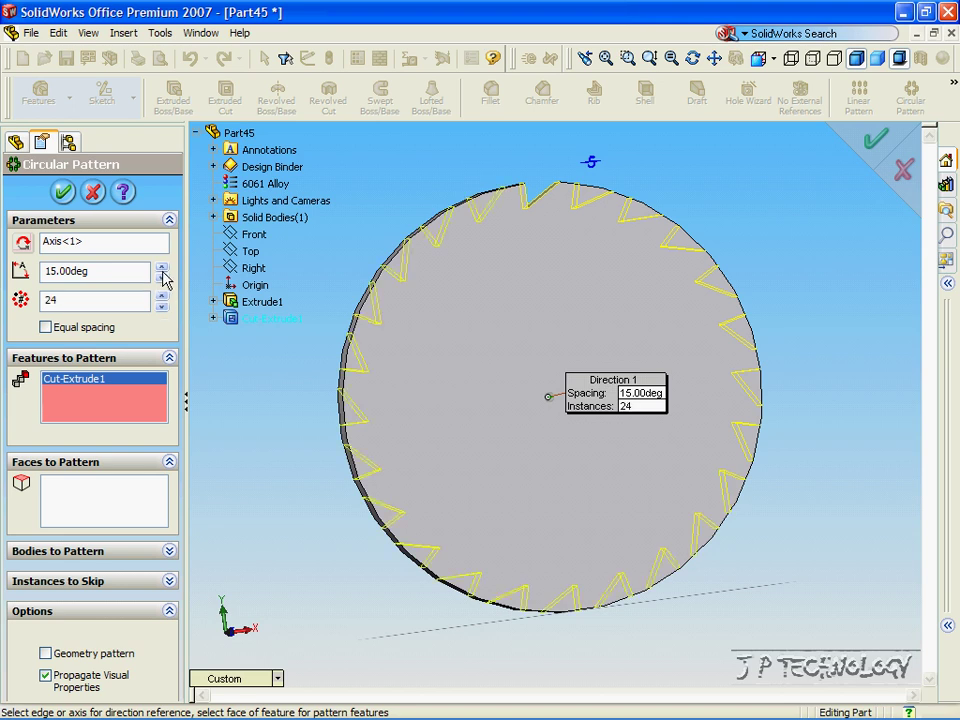
Set the angular spacing of the notch pattern to 11°.
click(163, 268)
click(163, 279)
click(163, 279)
click(163, 279)
click(163, 279)
click(163, 279)
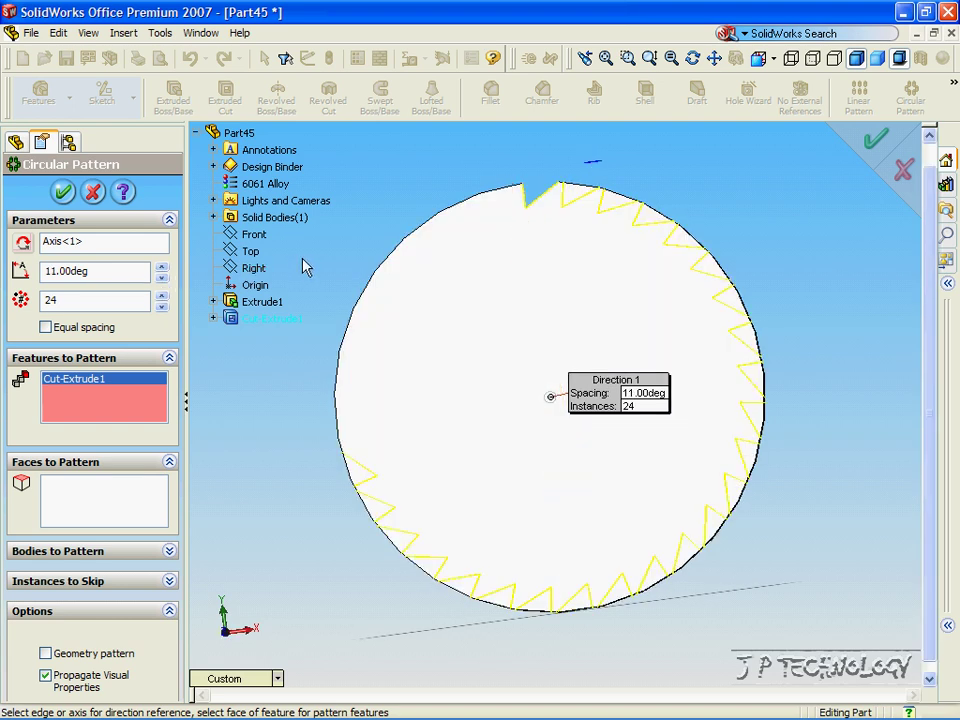
Set the notch pattern to 36 instances with 10° angular spacing and complete the circular pattern.
click(163, 280)
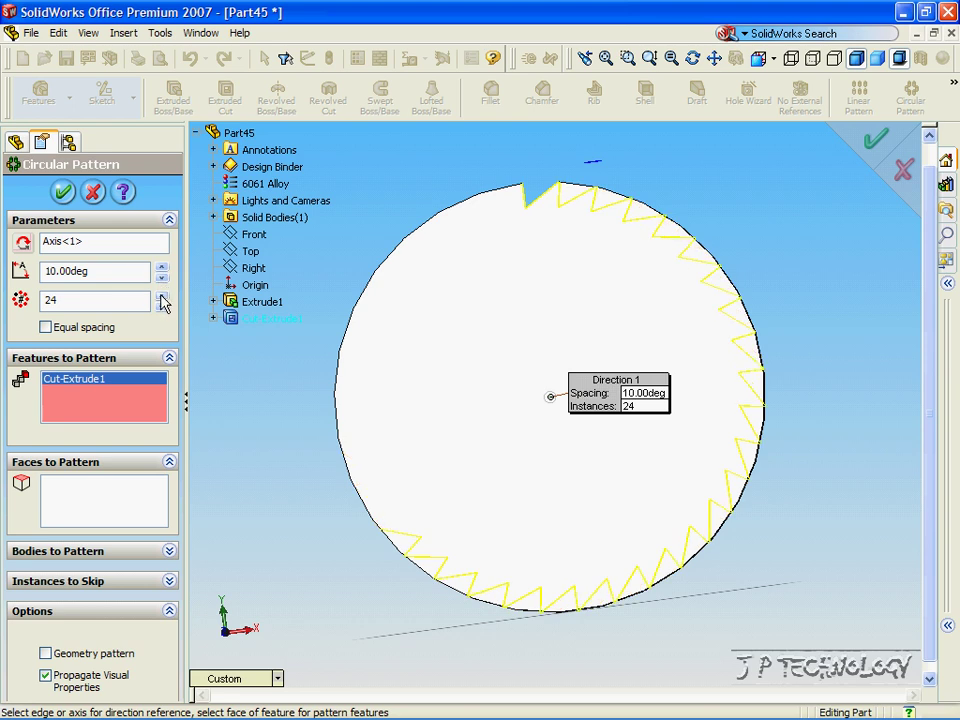
click(161, 296)
click(161, 296)
click(161, 296)
click(161, 296)
click(161, 296)
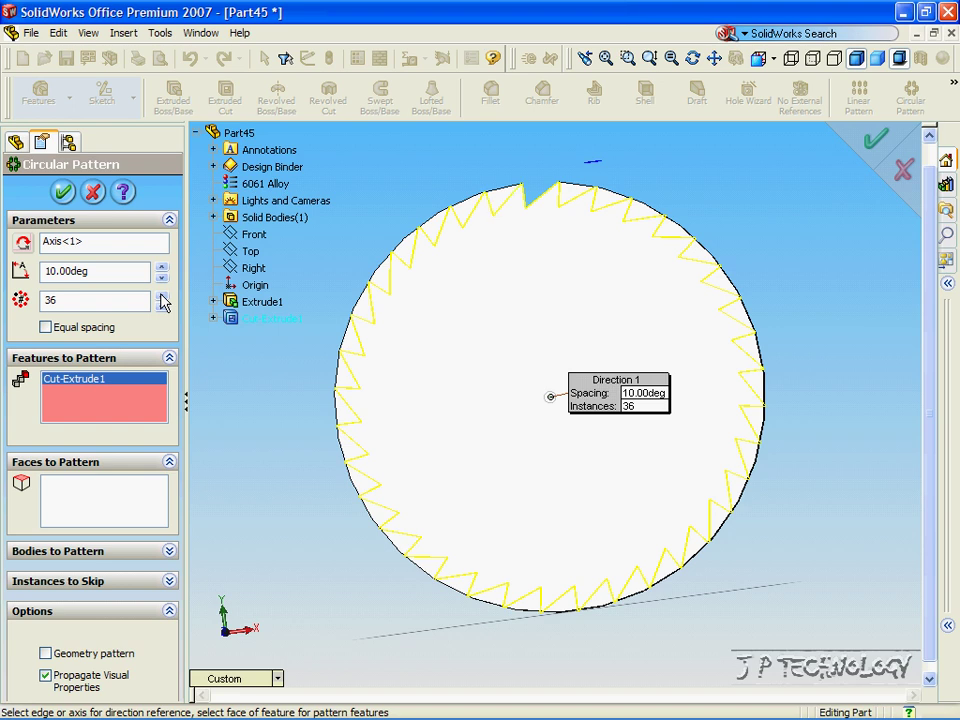
drag(113, 272, 27, 278)
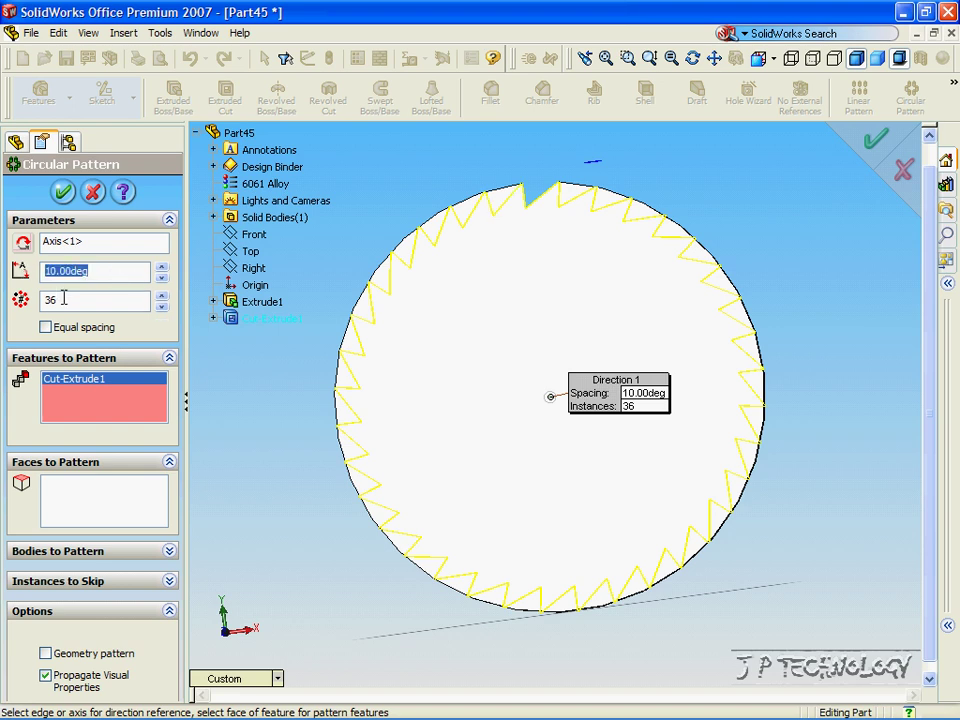
double_click(110, 301)
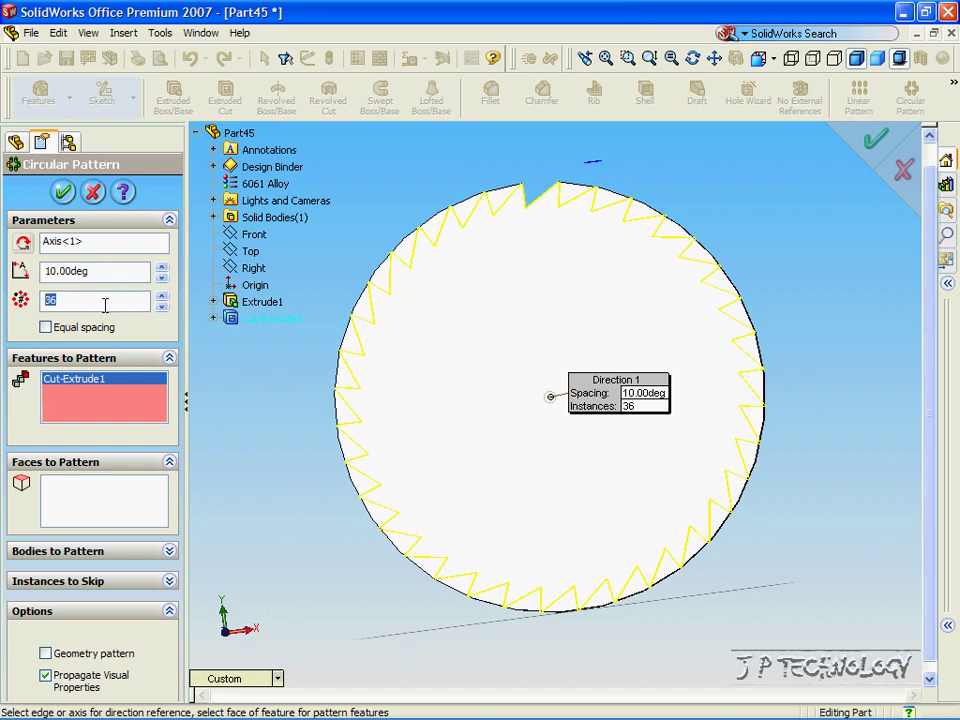
click(62, 191)
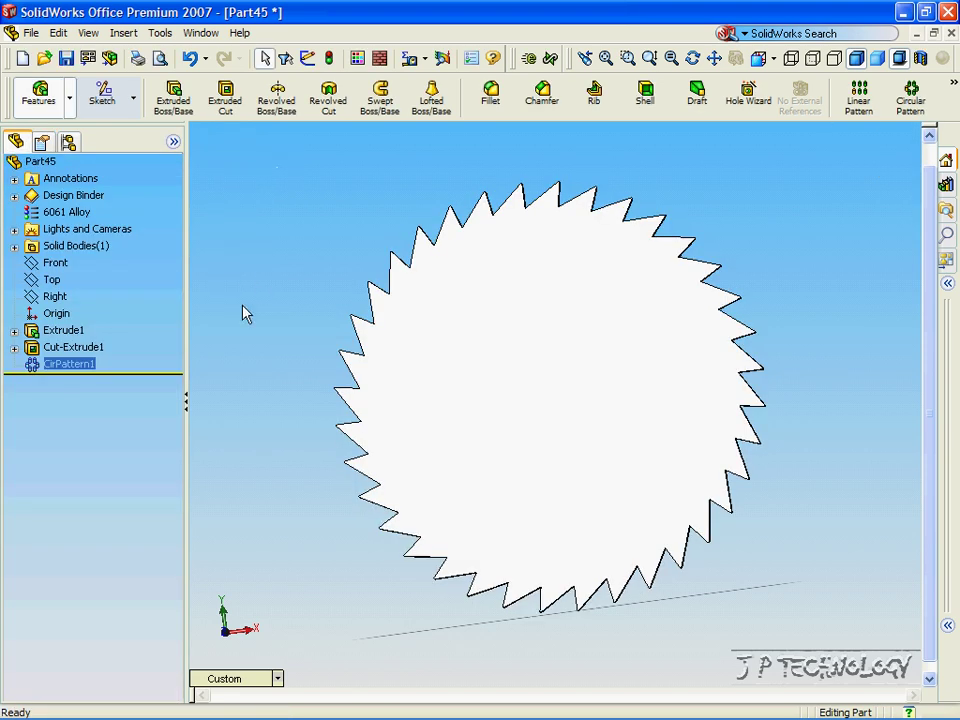
Examine the patterned saw-blade disc by turning it back and forth.
click(242, 306)
key(Right)
key(Right)
key(Right)
key(Right)
key(Right)
key(Left)
key(Left)
key(Left)
key(Left)
key(Left)
key(Left)
key(Left)
key(Left)
key(Right)
key(Right)
key(Right)
key(Right)
key(Right)
key(Right)
key(Left)
key(Left)
key(Left)
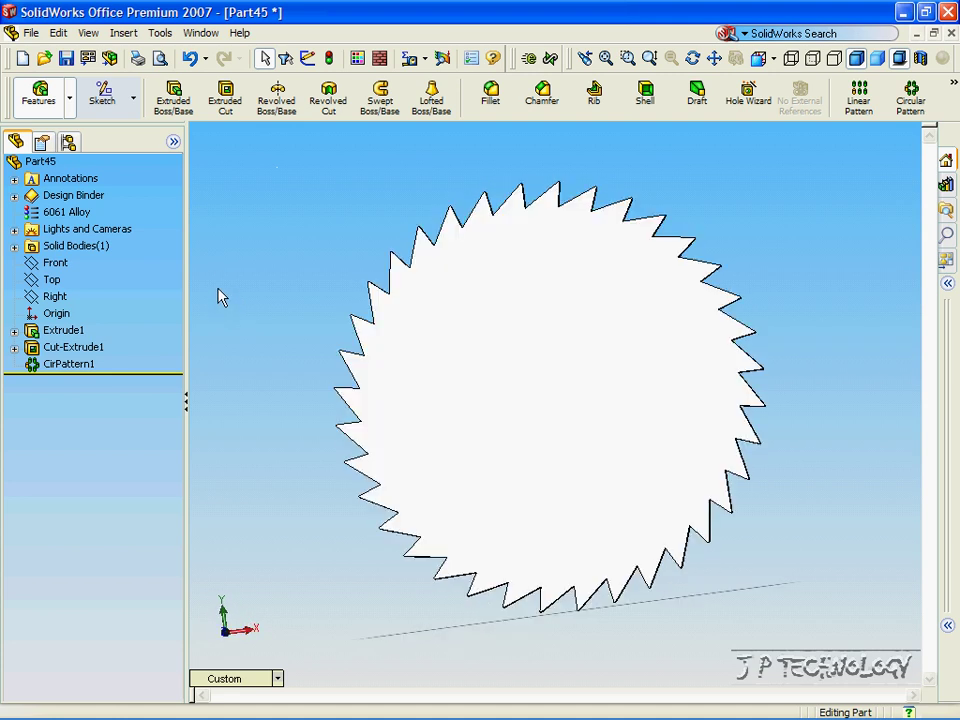
Create a new part from the PART-MM-ANSI-AL6061 template.
click(31, 32)
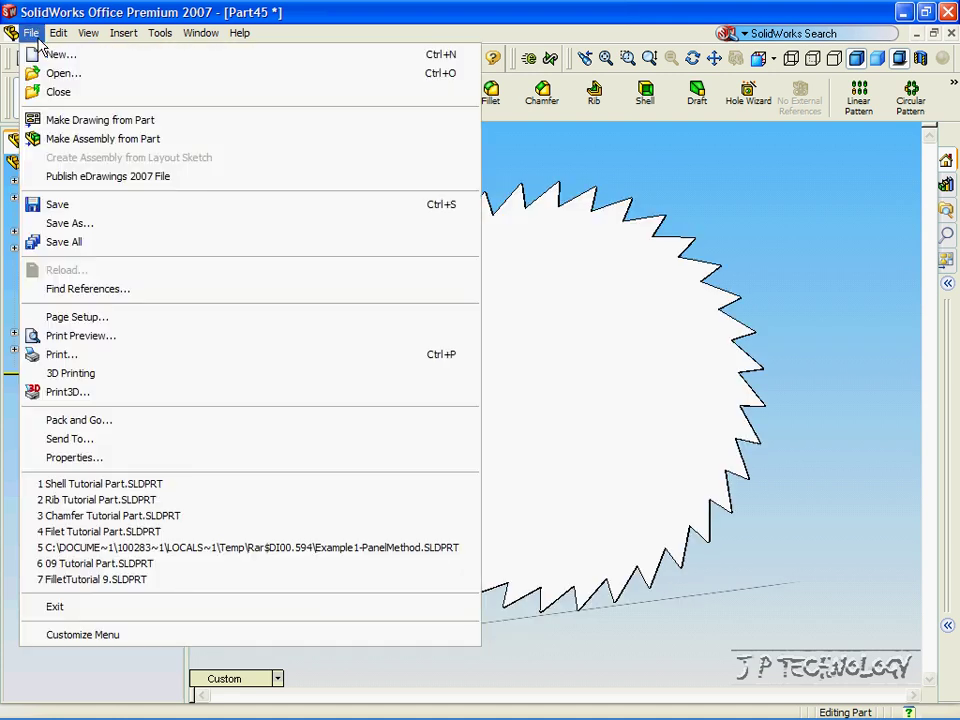
click(55, 55)
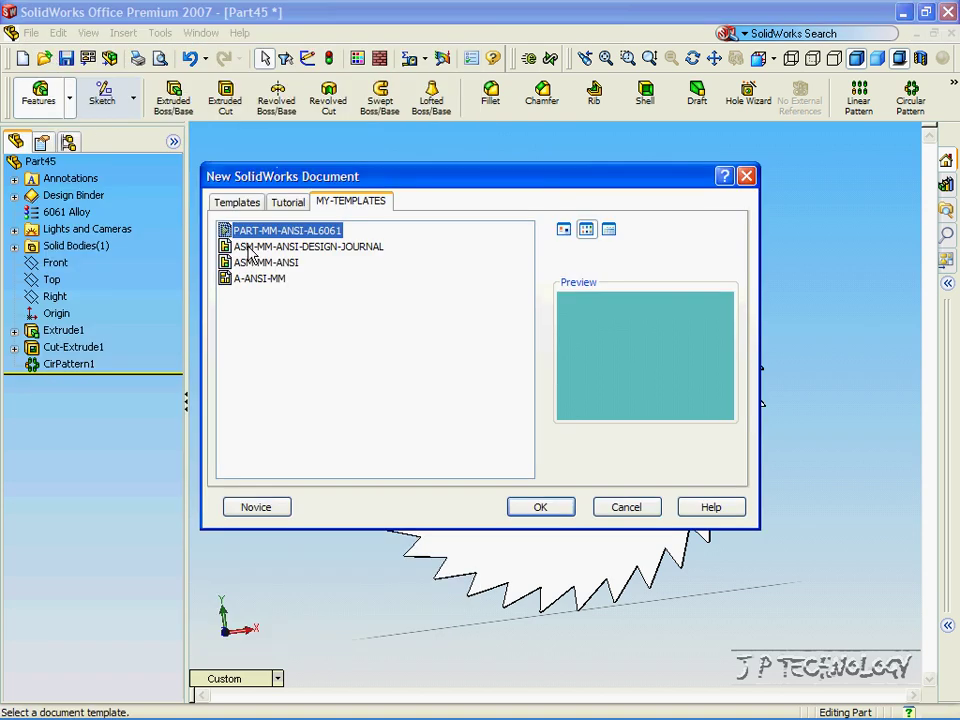
click(542, 510)
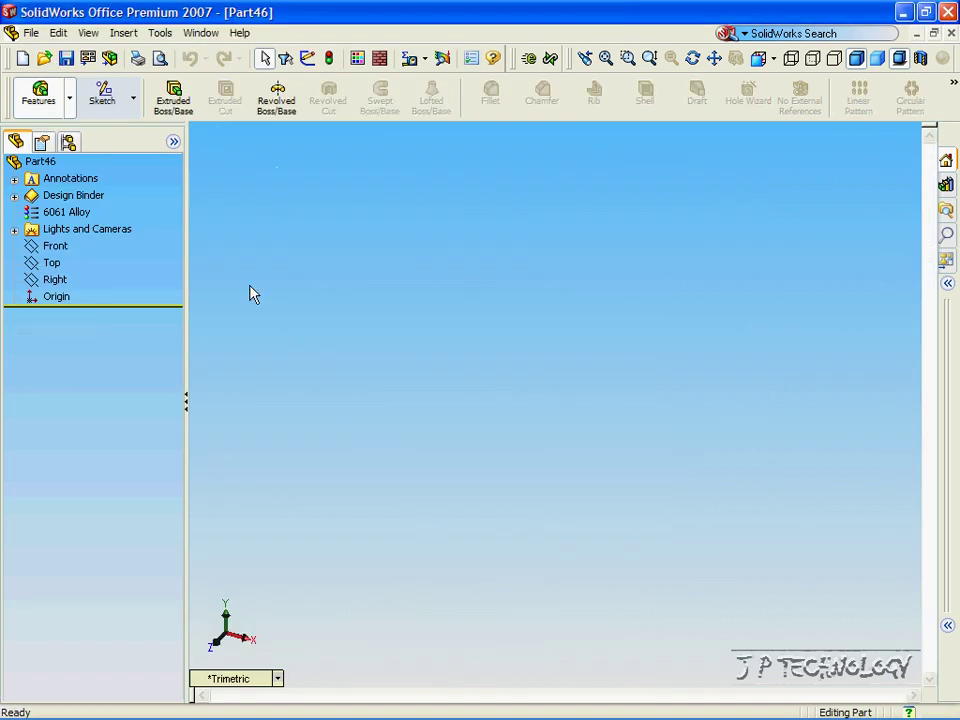
Sketch a circle centred on the origin of the Front plane with a radius of 50 mm.
click(130, 105)
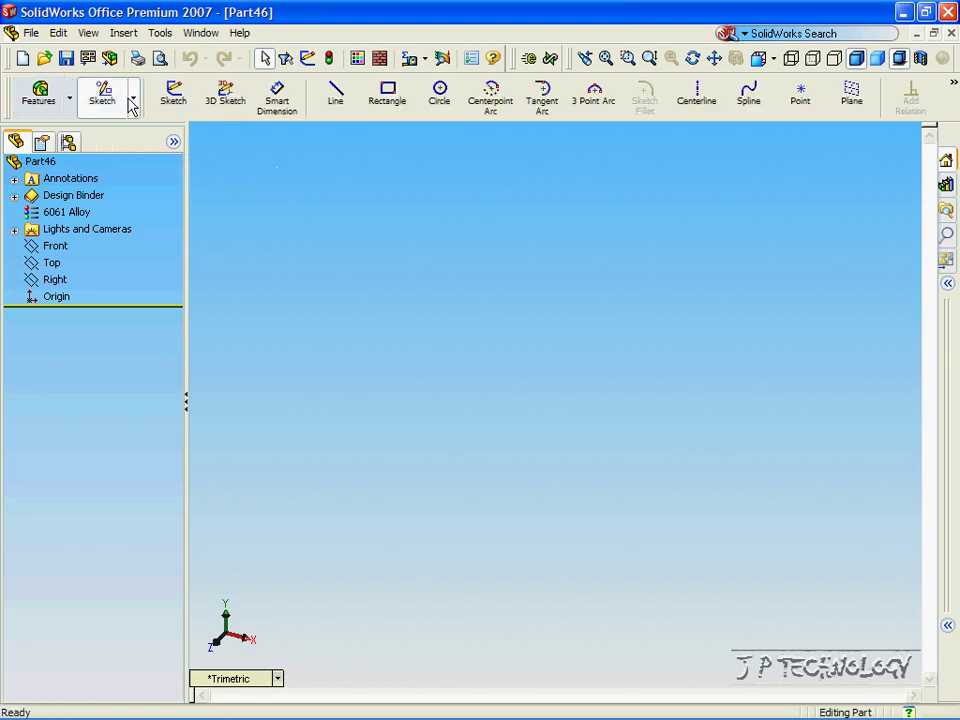
click(441, 97)
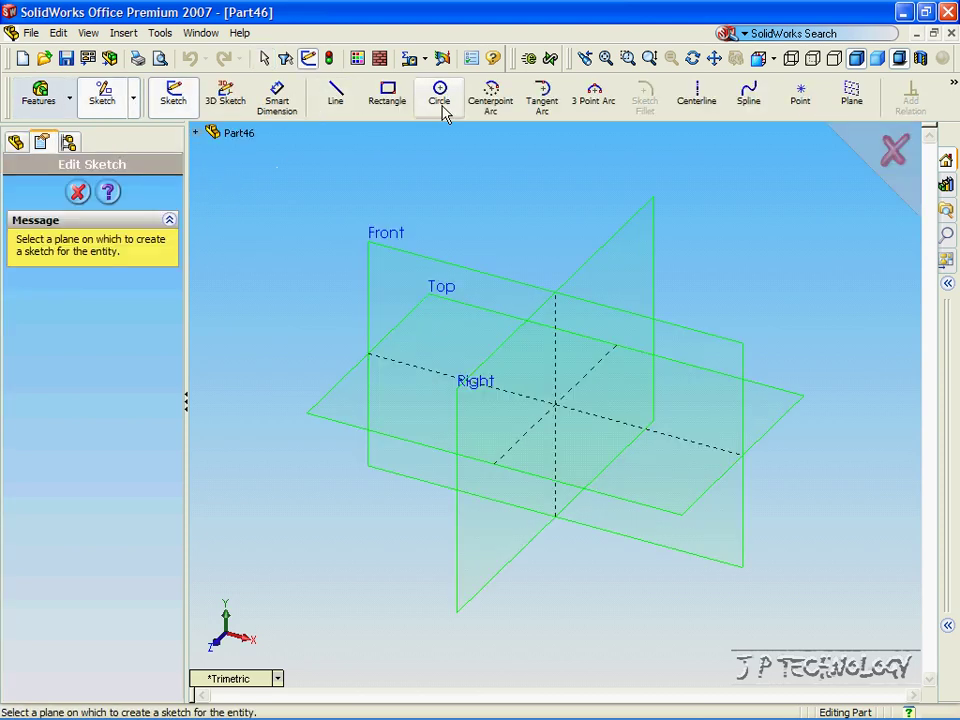
click(422, 263)
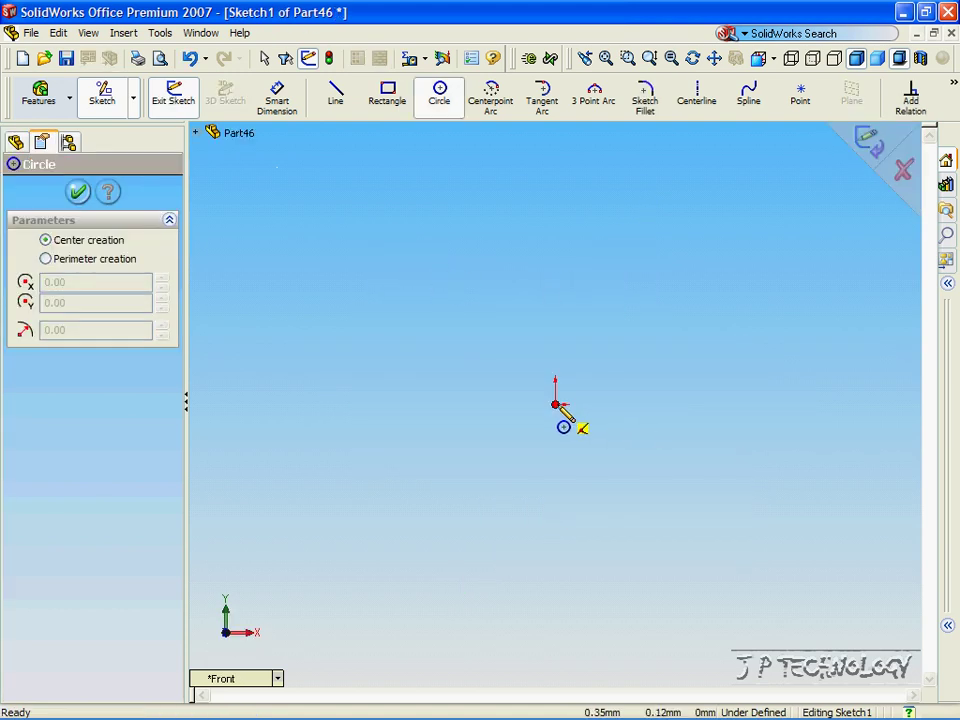
drag(556, 404, 748, 410)
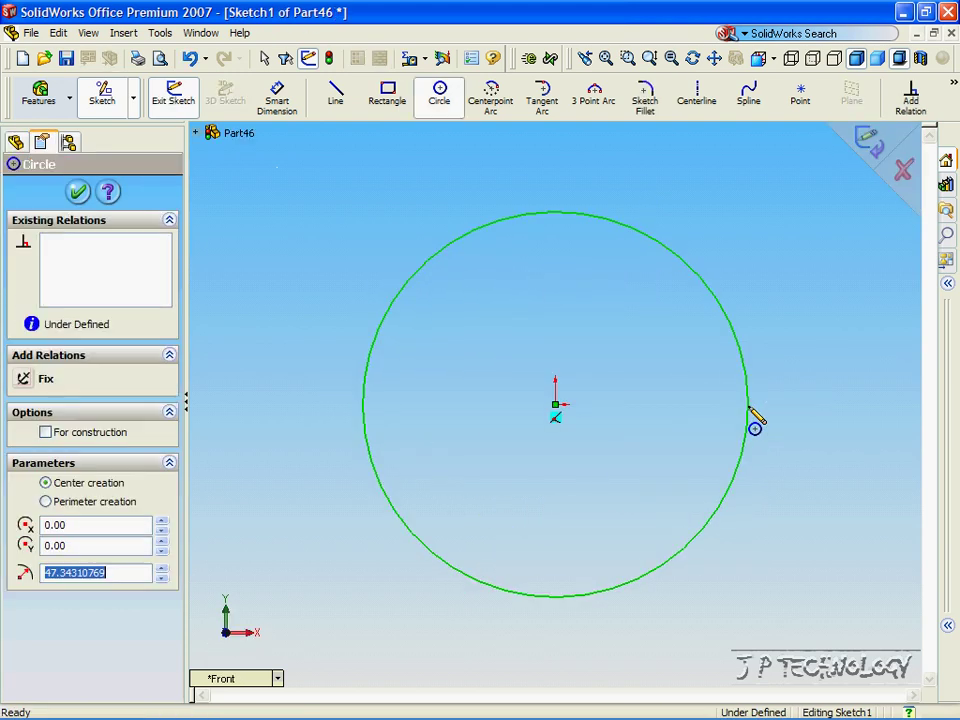
text(50)
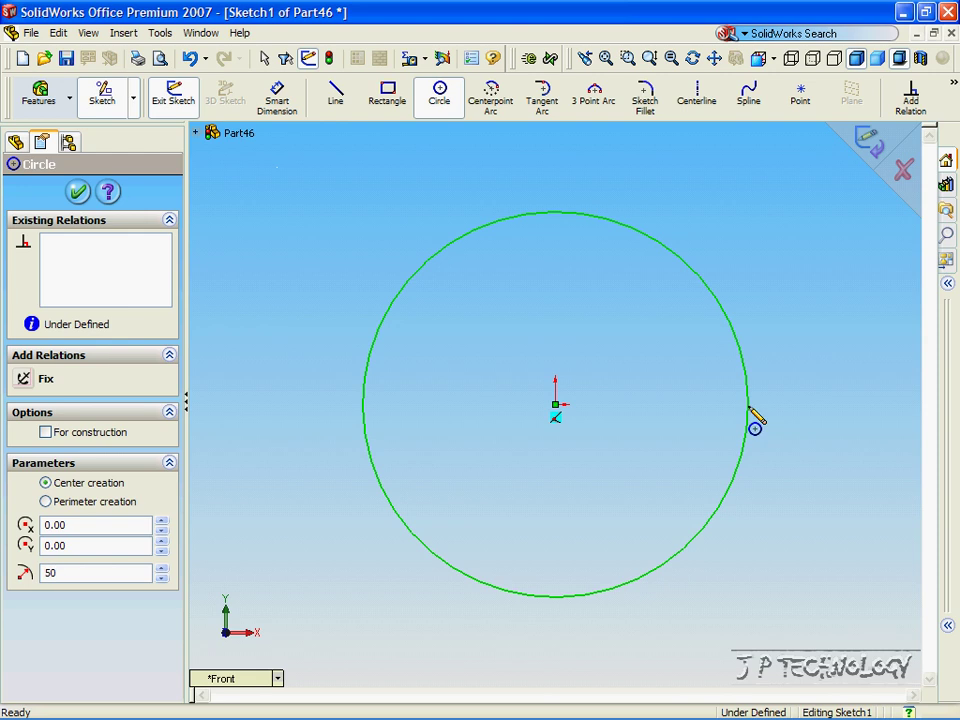
key(Return)
click(75, 191)
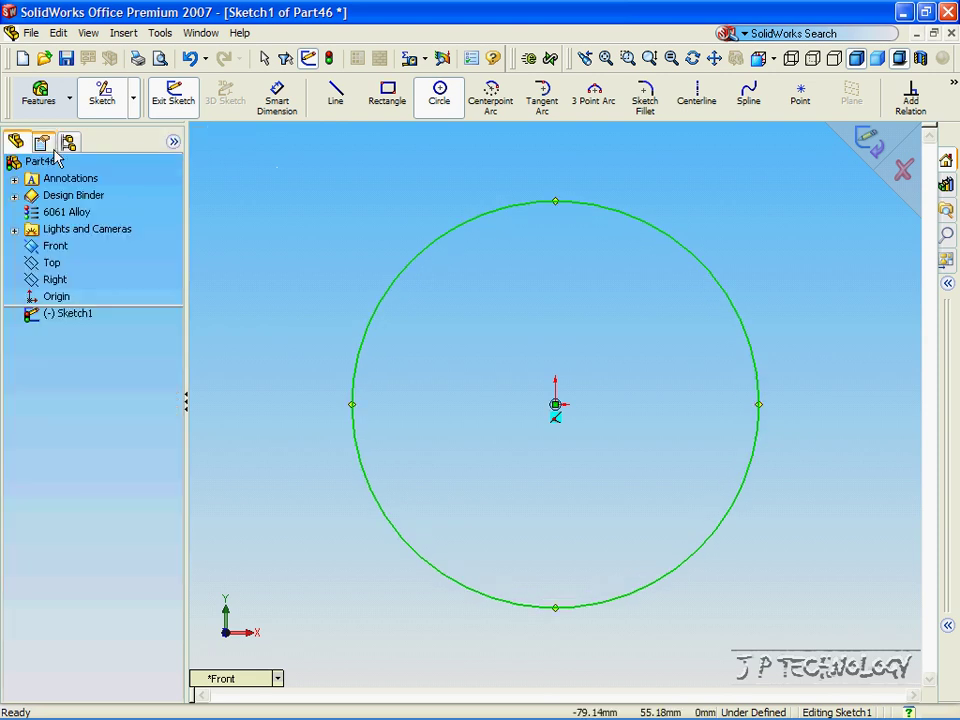
Extrude the circle as a blind boss 10 mm deep.
click(40, 95)
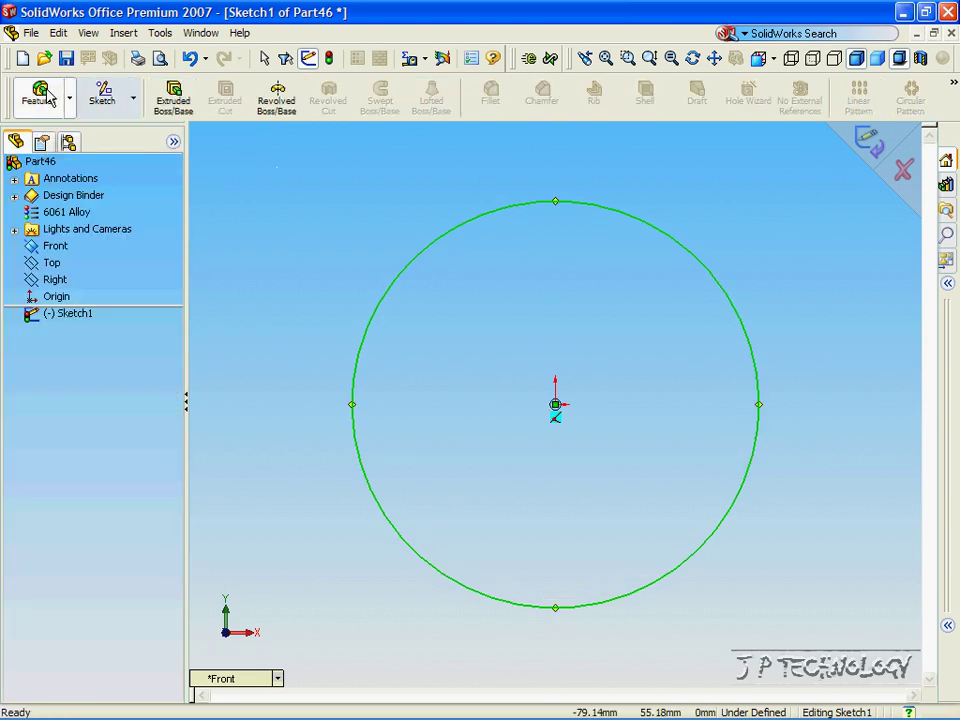
click(173, 98)
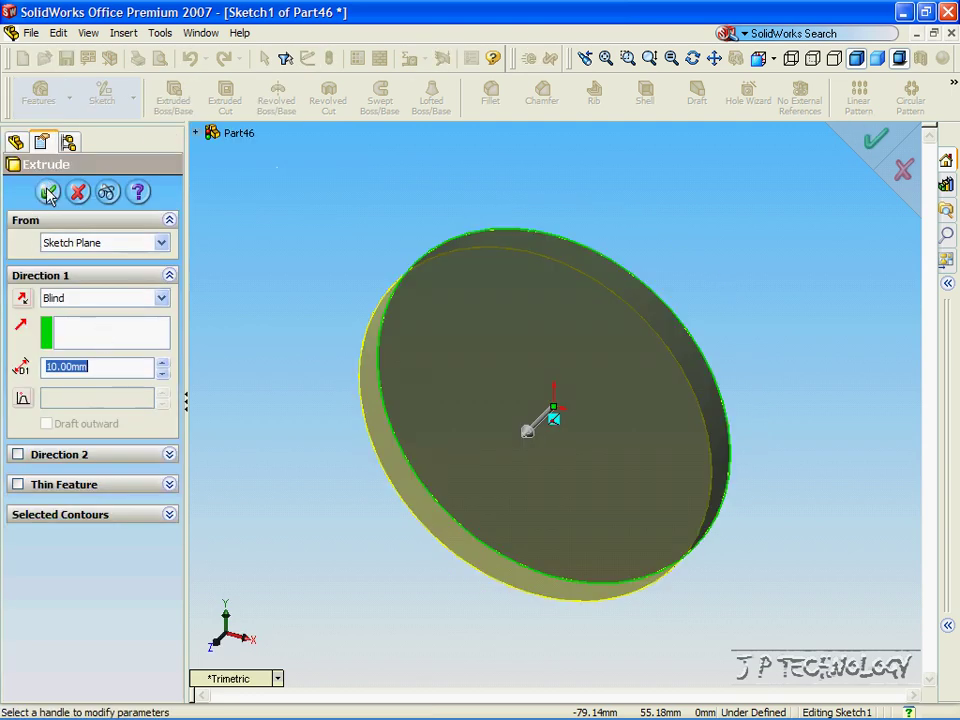
click(49, 193)
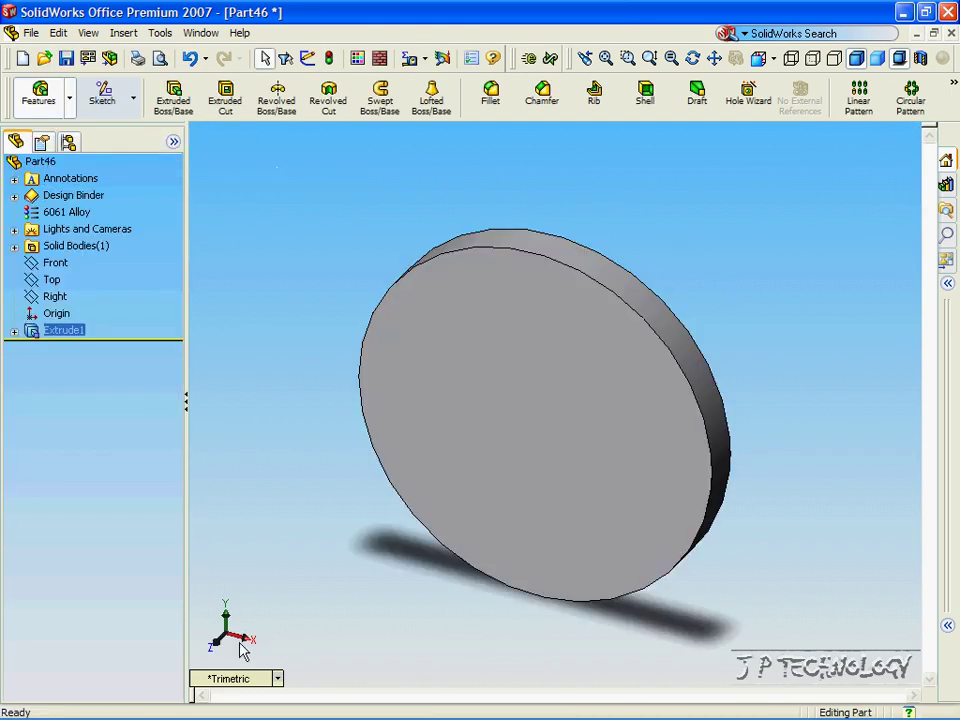
Start a sketch on the disc's front face and draw a 50 mm radius circle centred on the origin over the disc's edge.
click(250, 682)
click(319, 391)
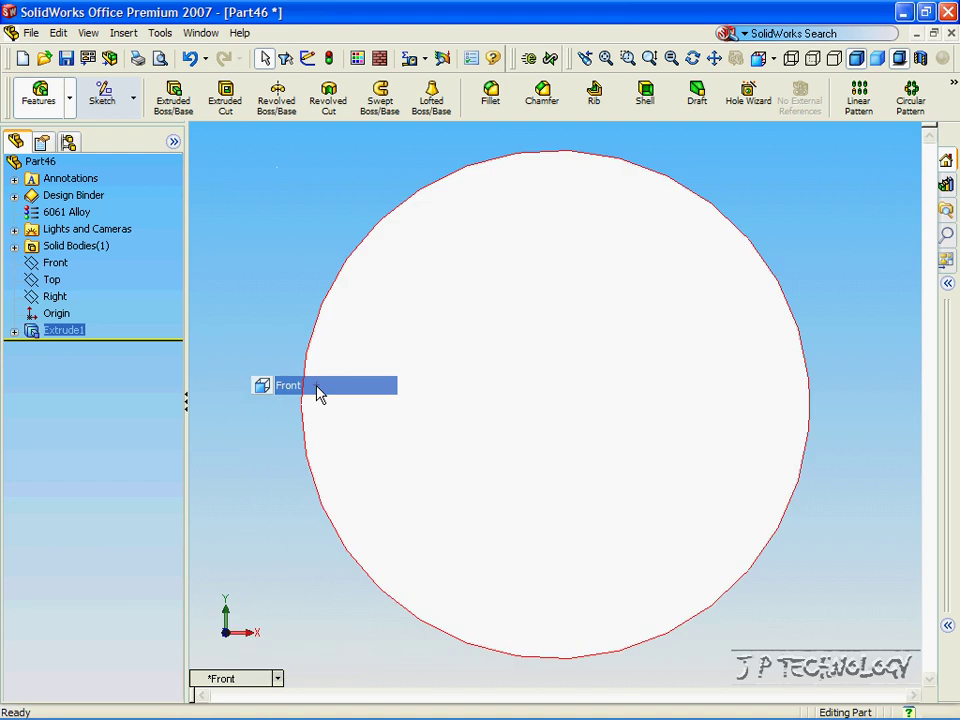
click(495, 263)
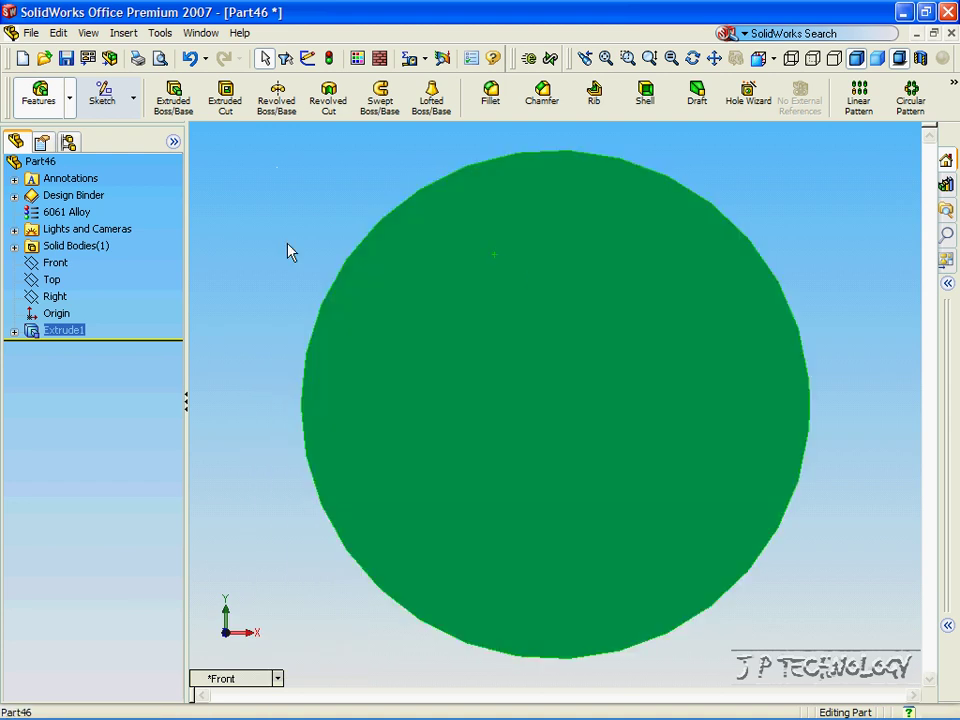
click(134, 100)
click(103, 95)
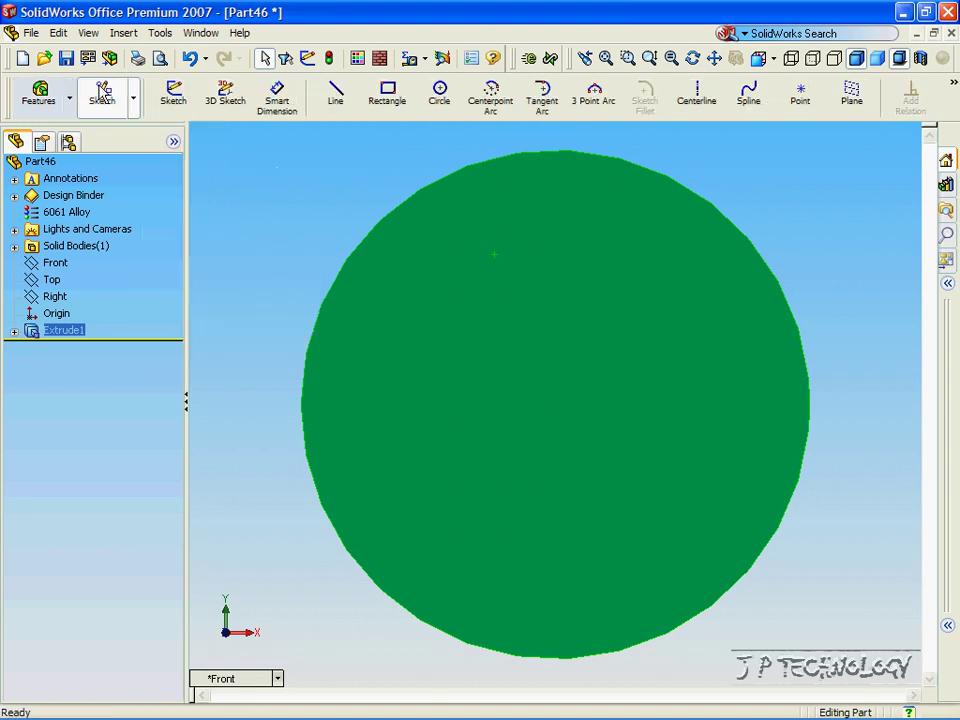
click(439, 92)
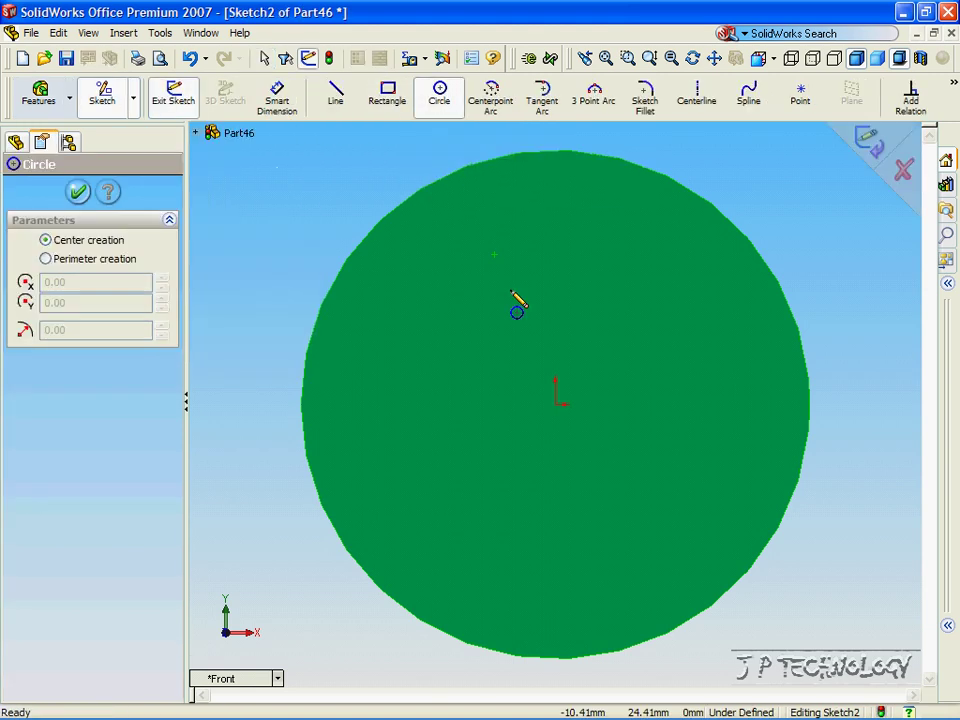
click(558, 402)
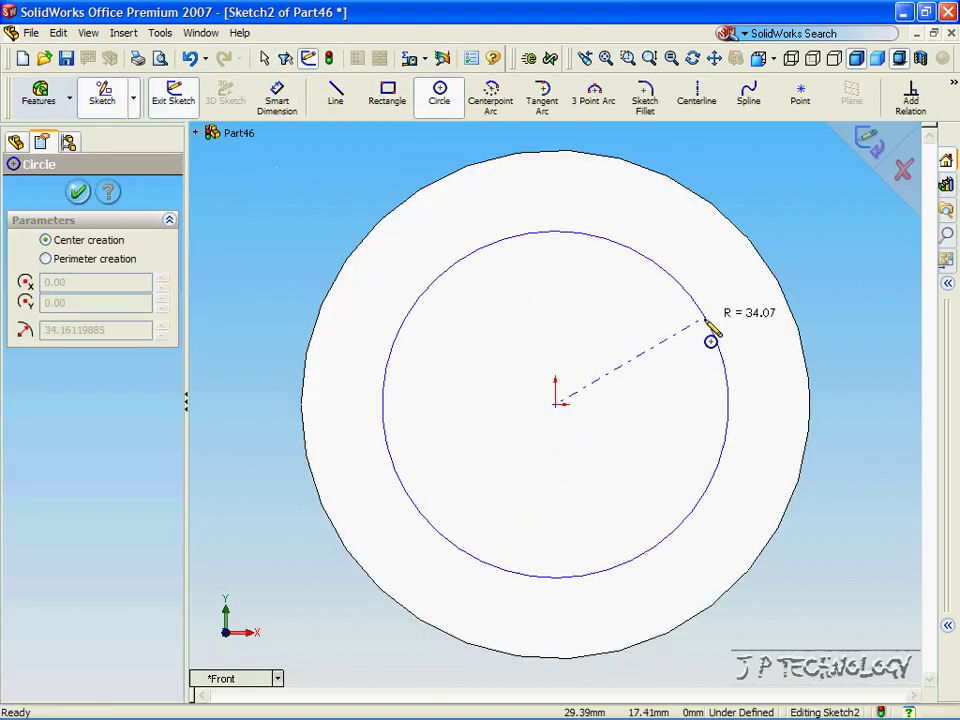
click(756, 262)
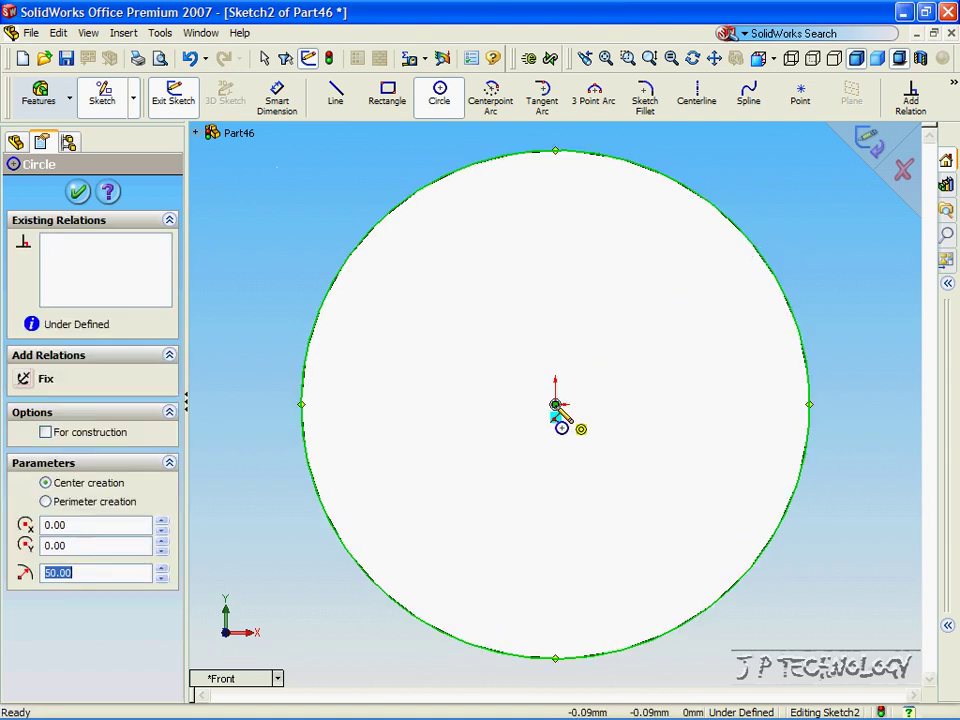
Add a concentric circle with a radius of 40 mm inside the disc outline.
click(556, 406)
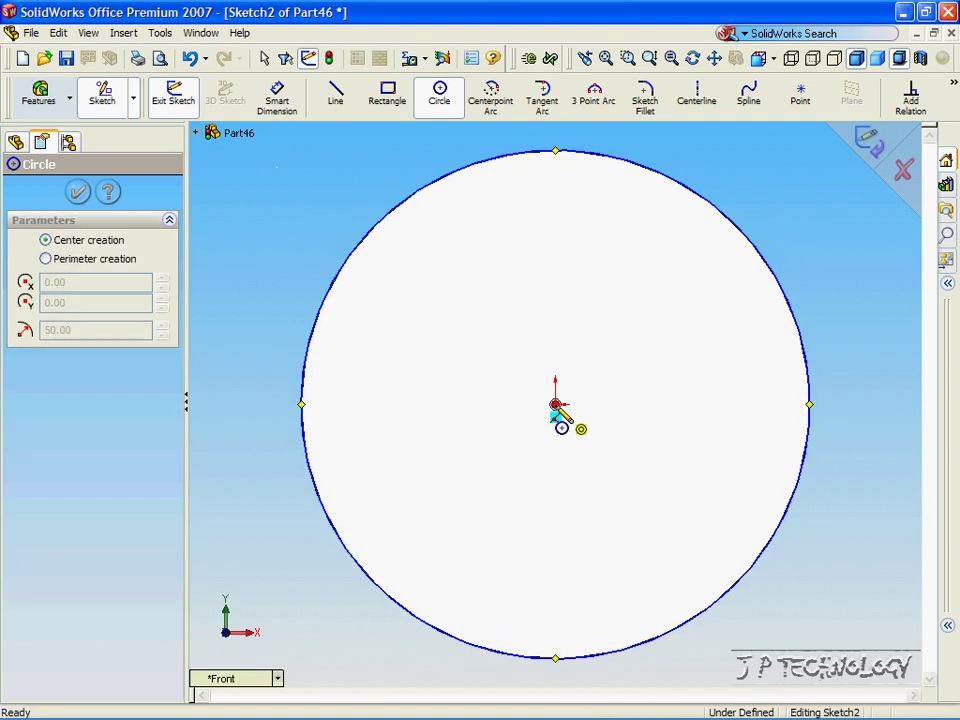
click(749, 398)
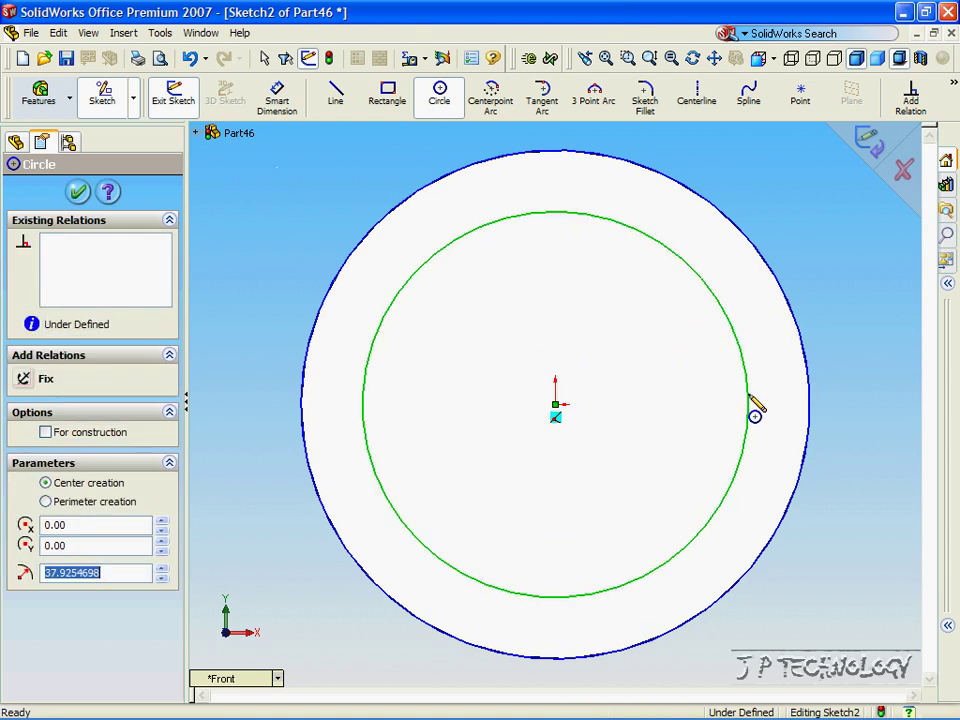
text(40)
key(Return)
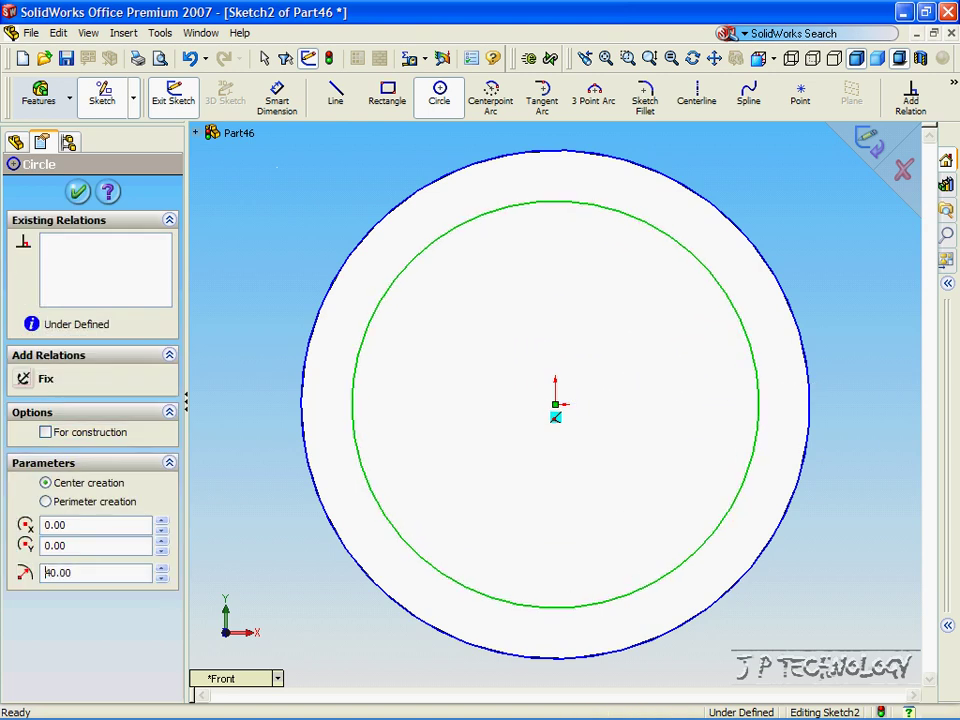
click(81, 193)
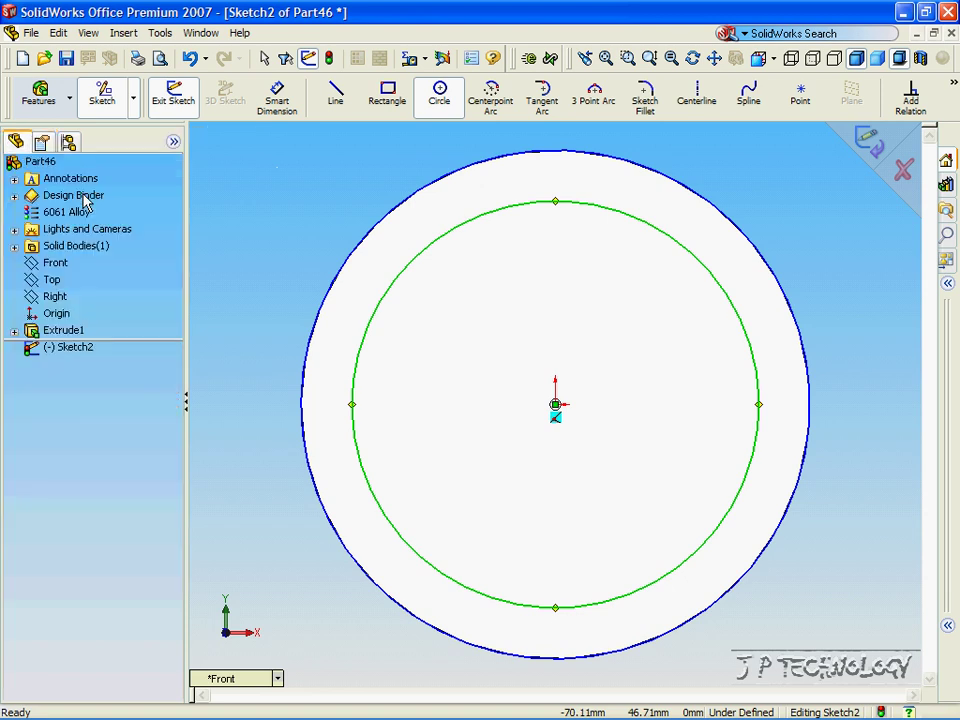
Draw a 10 mm vertical line joining the topmost points of the outer and inner circles.
click(333, 98)
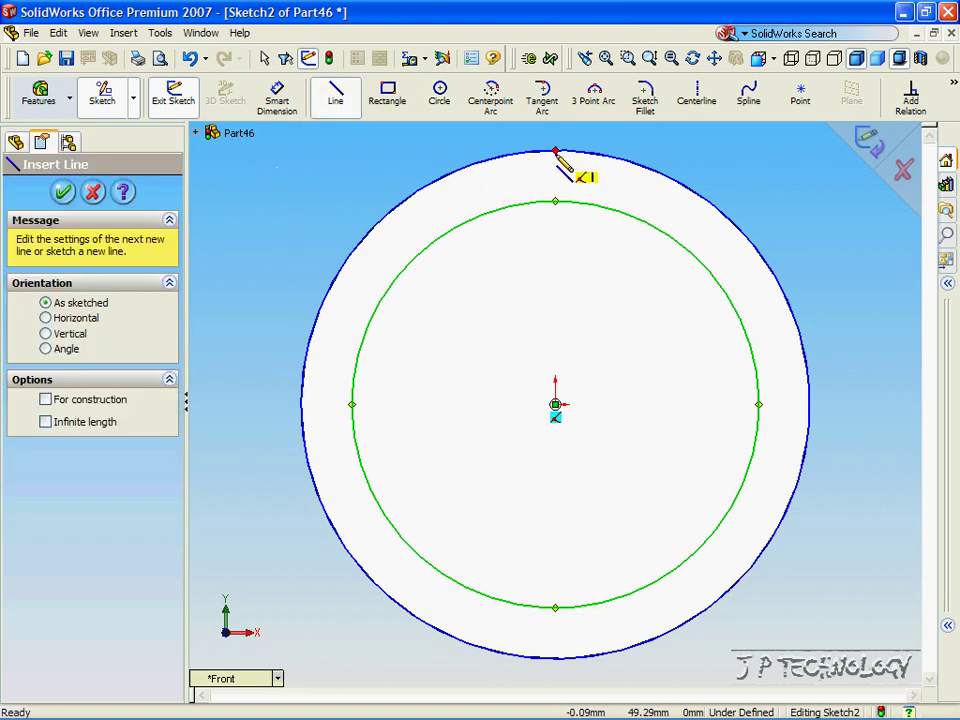
click(556, 151)
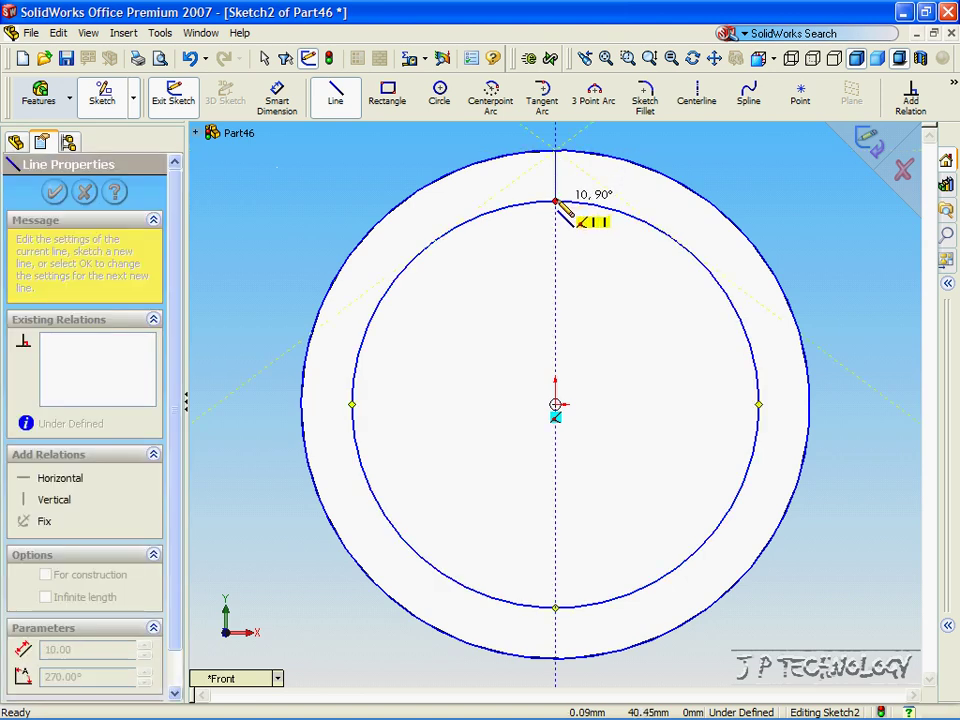
click(556, 201)
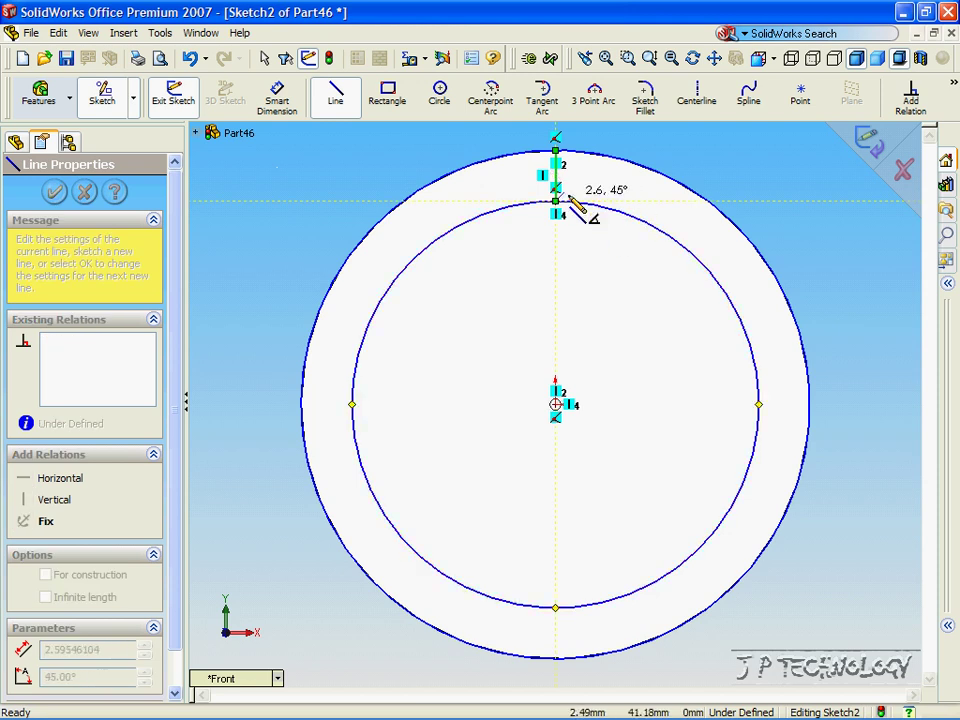
right_click(574, 189)
click(611, 223)
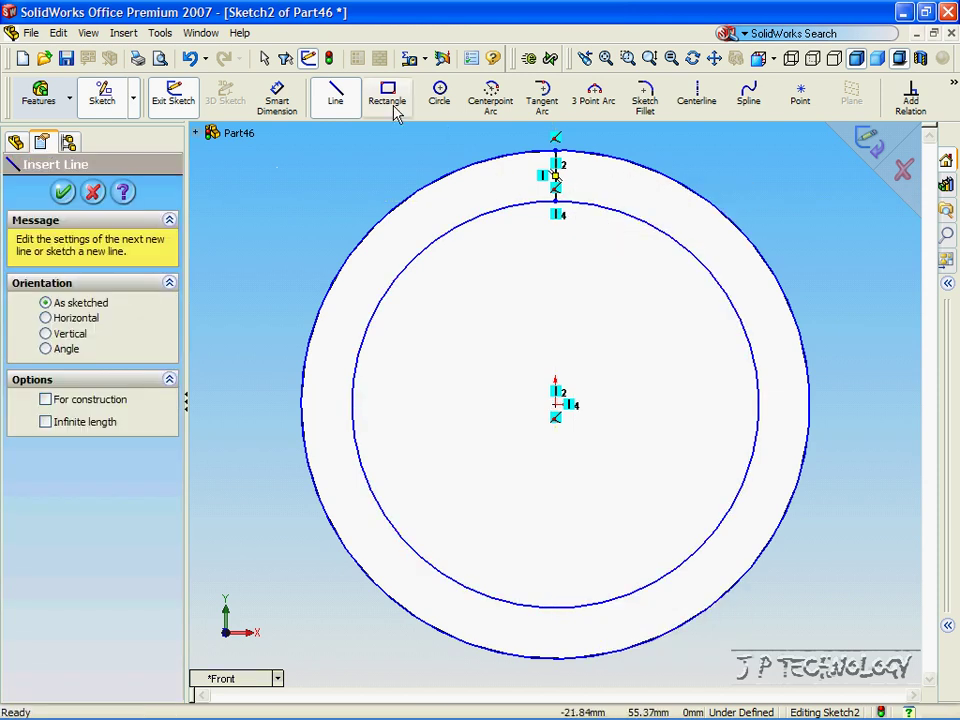
Draw a second line about 10 mm long at about 73° between the inner and outer circles, just right of the vertical line.
click(605, 209)
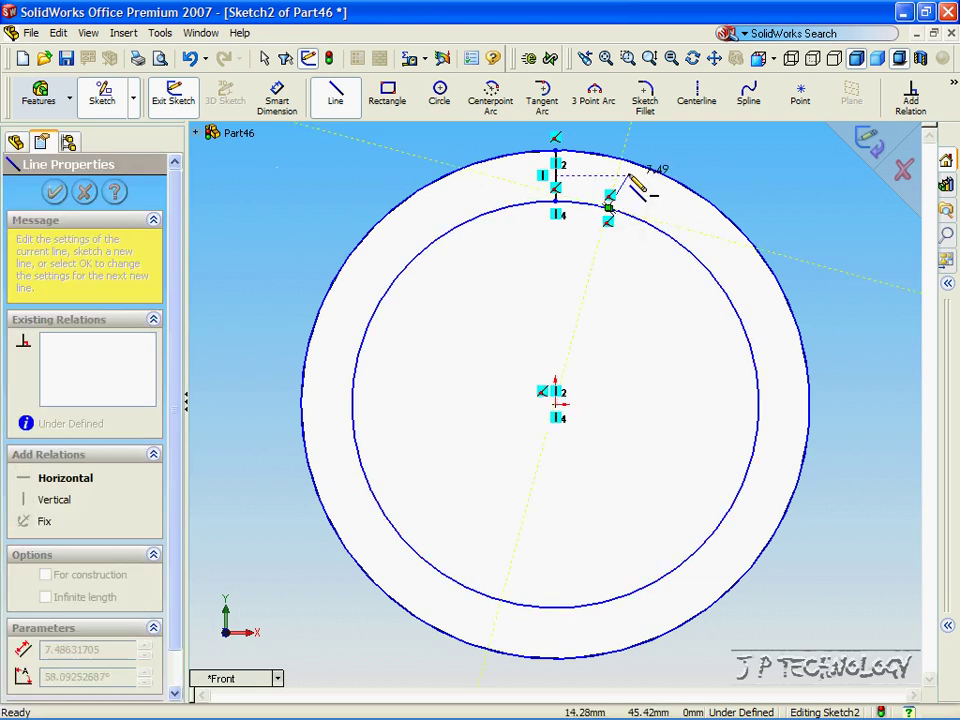
click(624, 158)
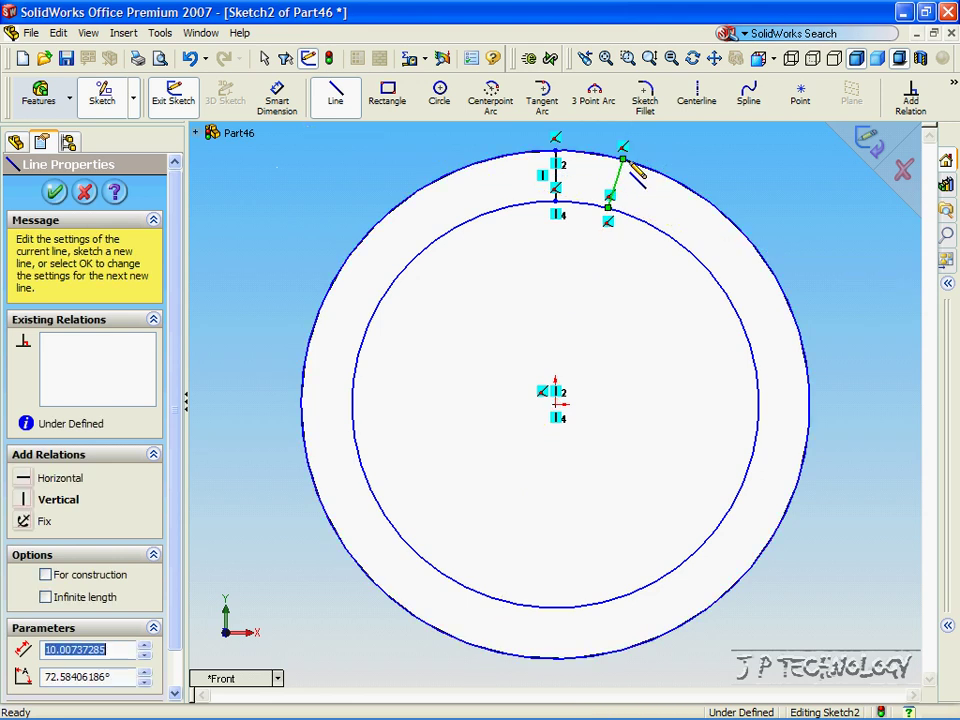
key(Escape)
Add an Equal relation between the vertical line and the slanted line joining the two circles.
click(904, 98)
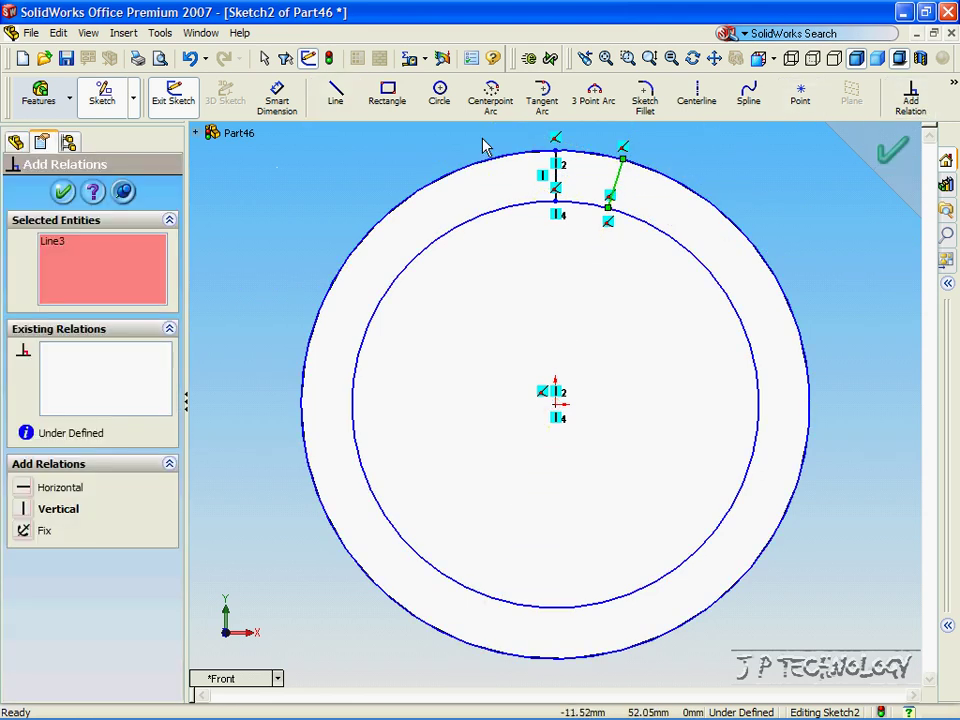
click(556, 180)
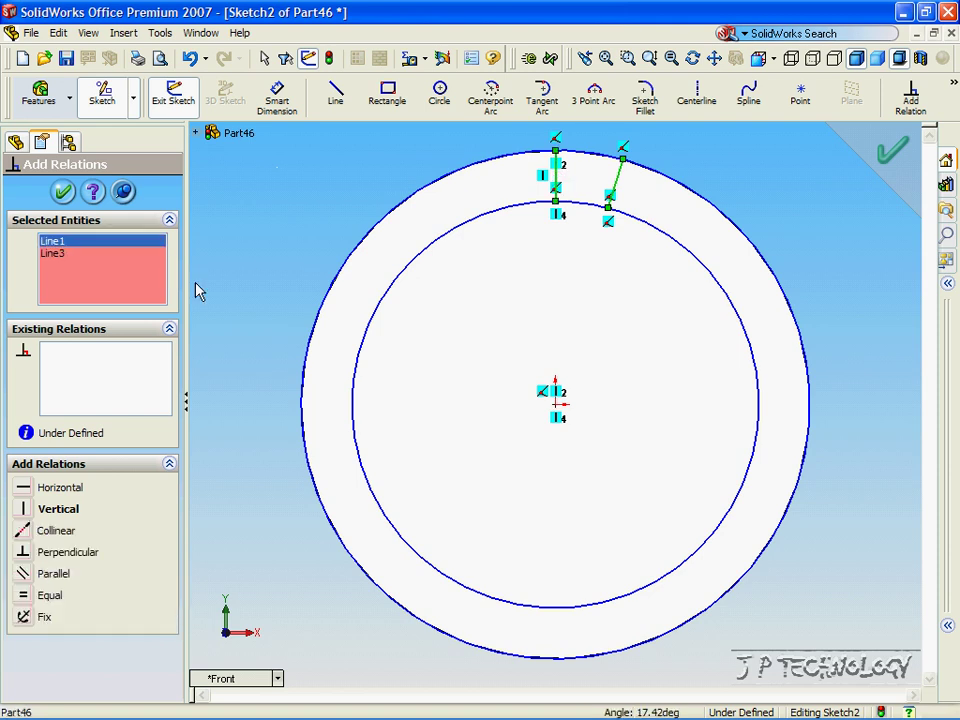
click(46, 598)
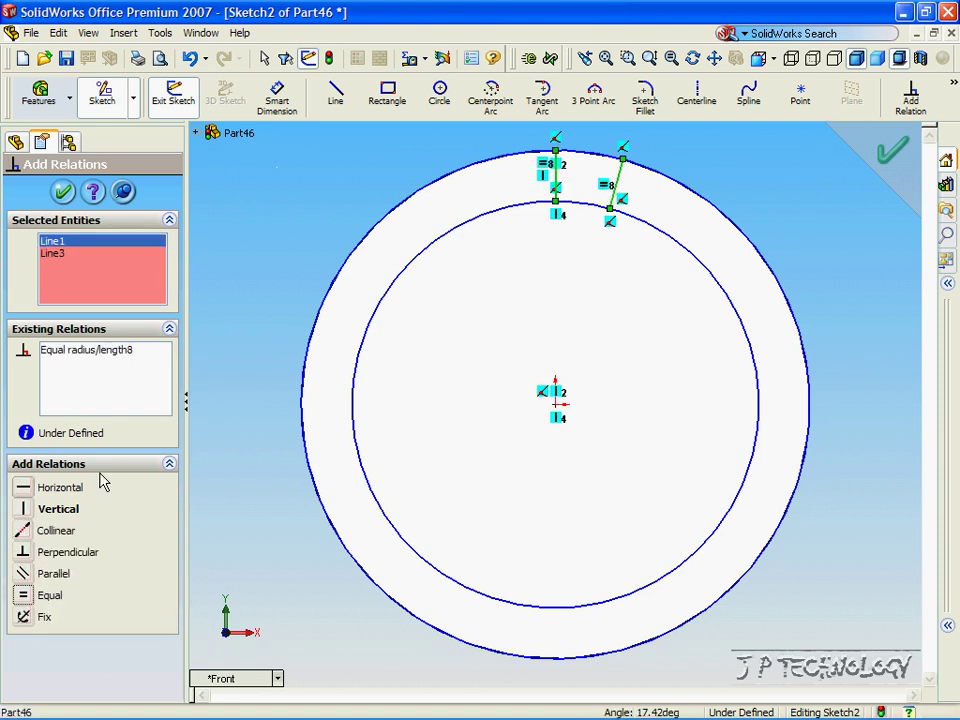
click(63, 192)
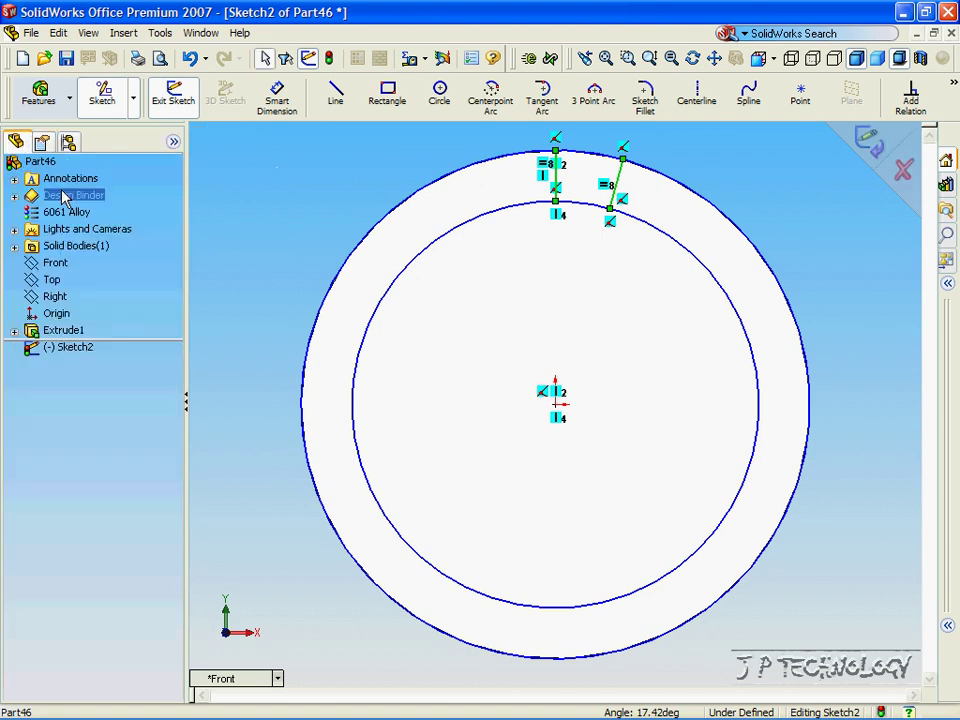
Dimension the angle between the vertical line and the slanted line and set it to 10°.
click(280, 100)
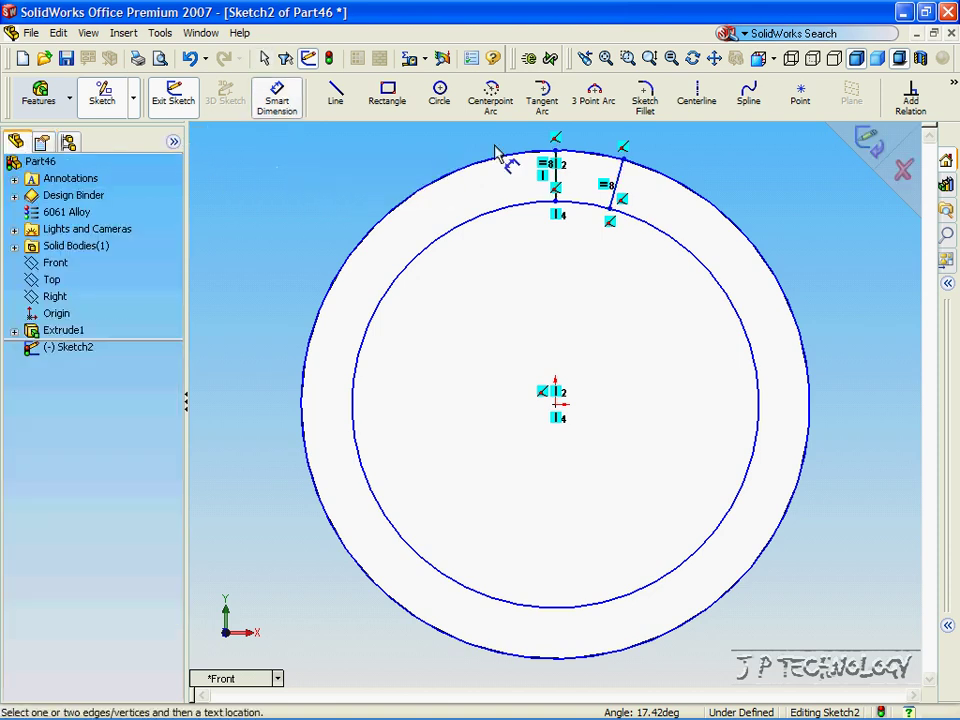
click(557, 180)
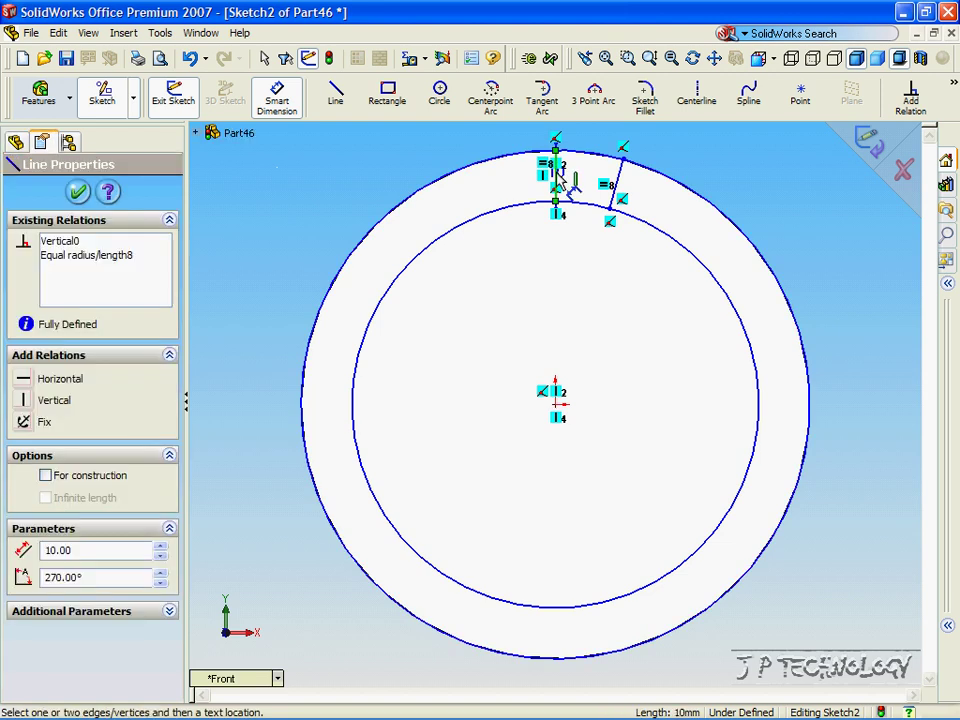
click(615, 185)
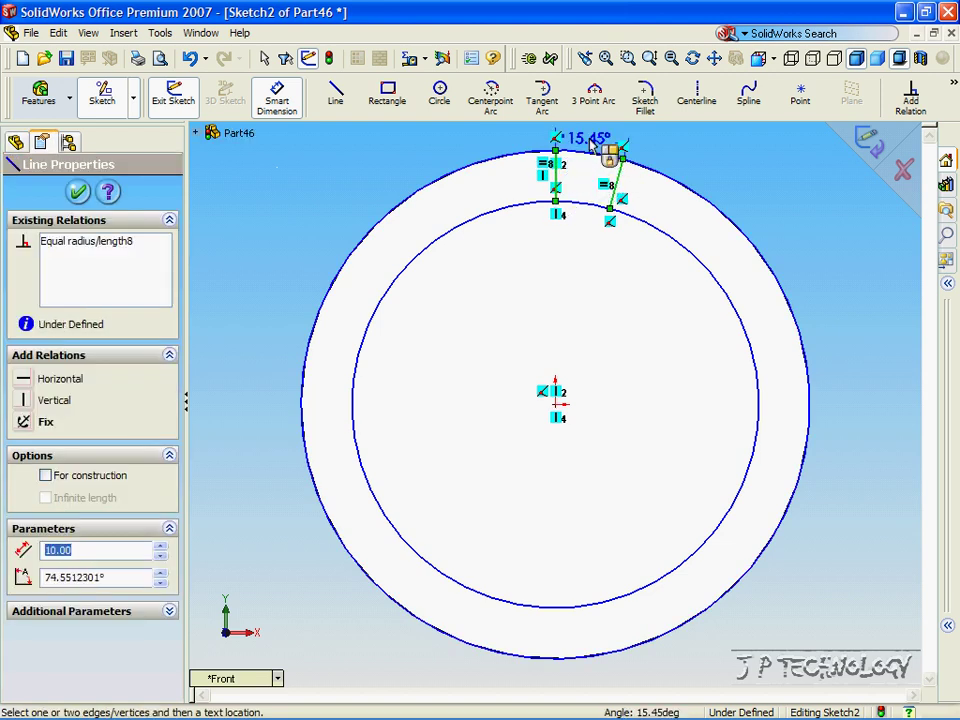
click(590, 140)
text(1)
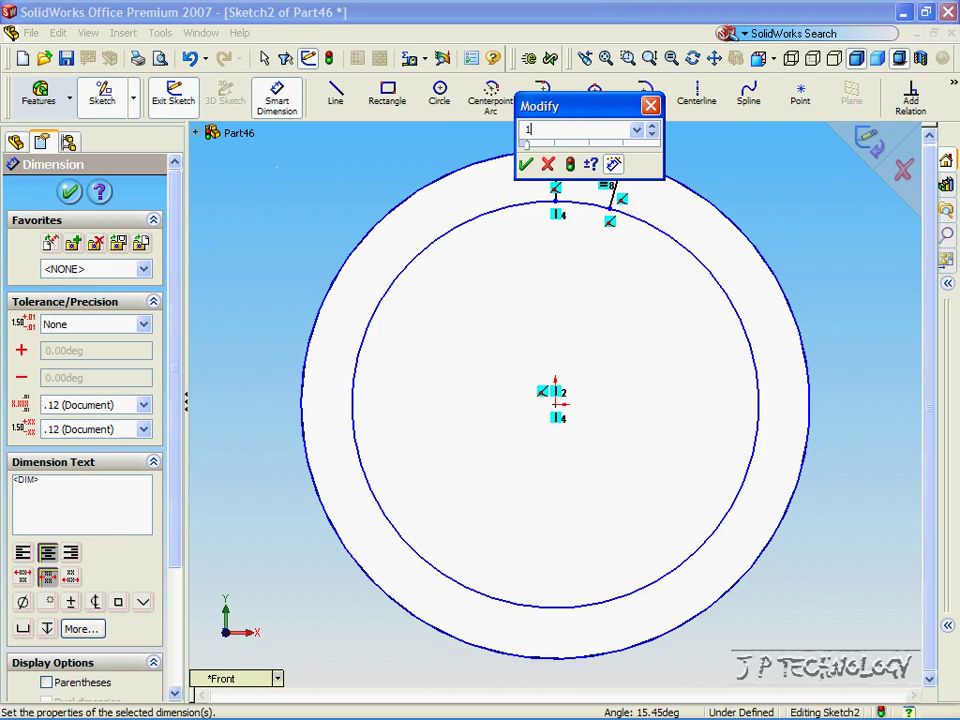
text(0)
key(Return)
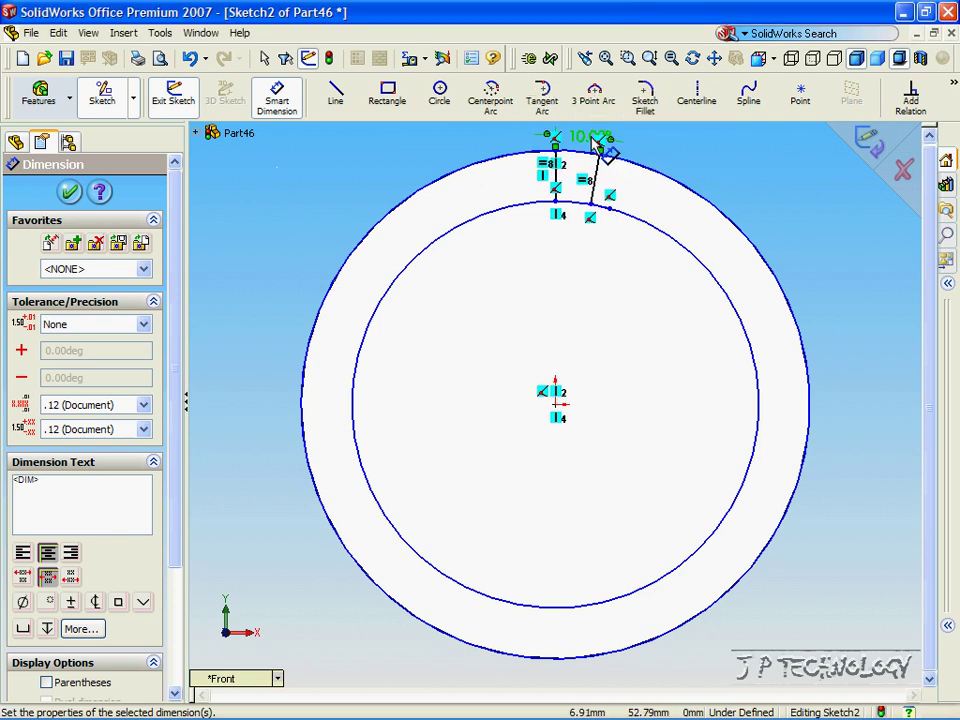
click(69, 192)
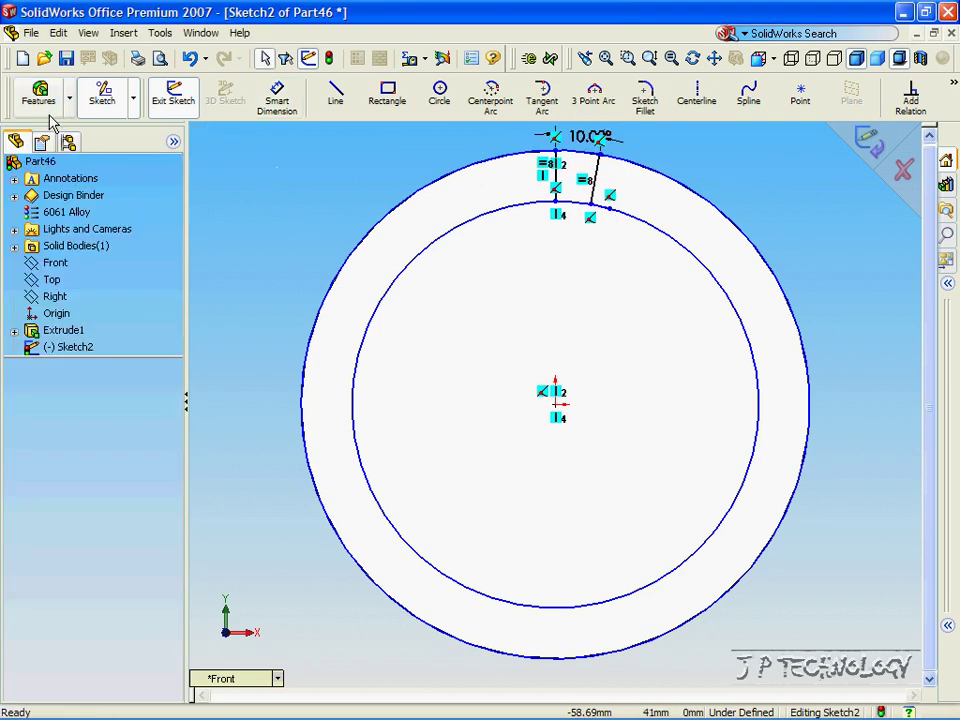
Extrude-cut the small ring segment enclosed by the two lines and circles to a blind depth of 10 mm.
key(Right)
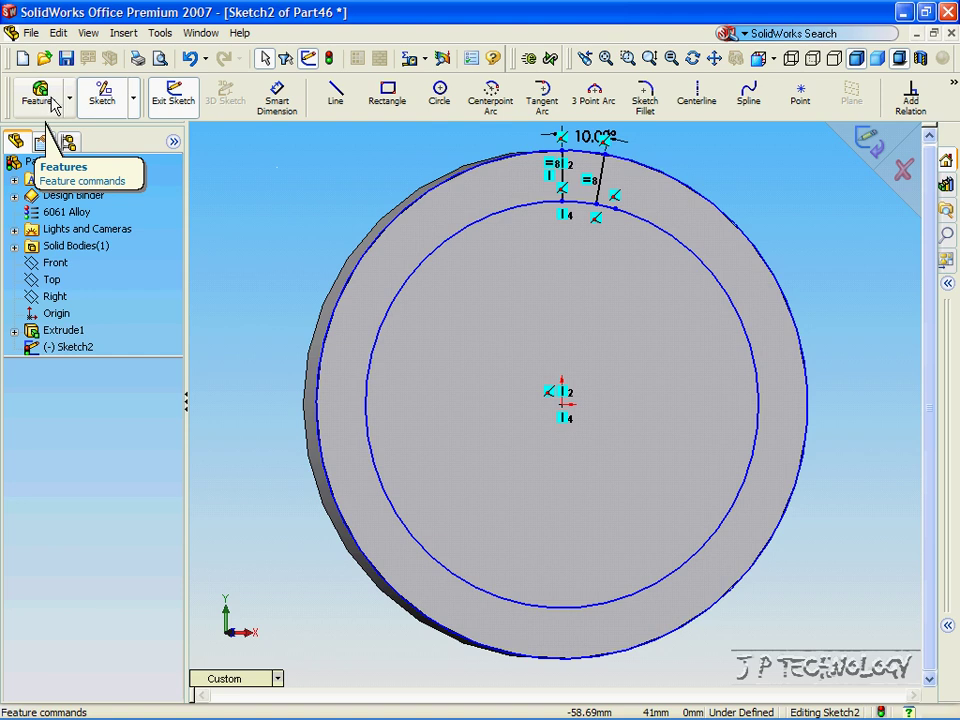
click(40, 95)
click(224, 95)
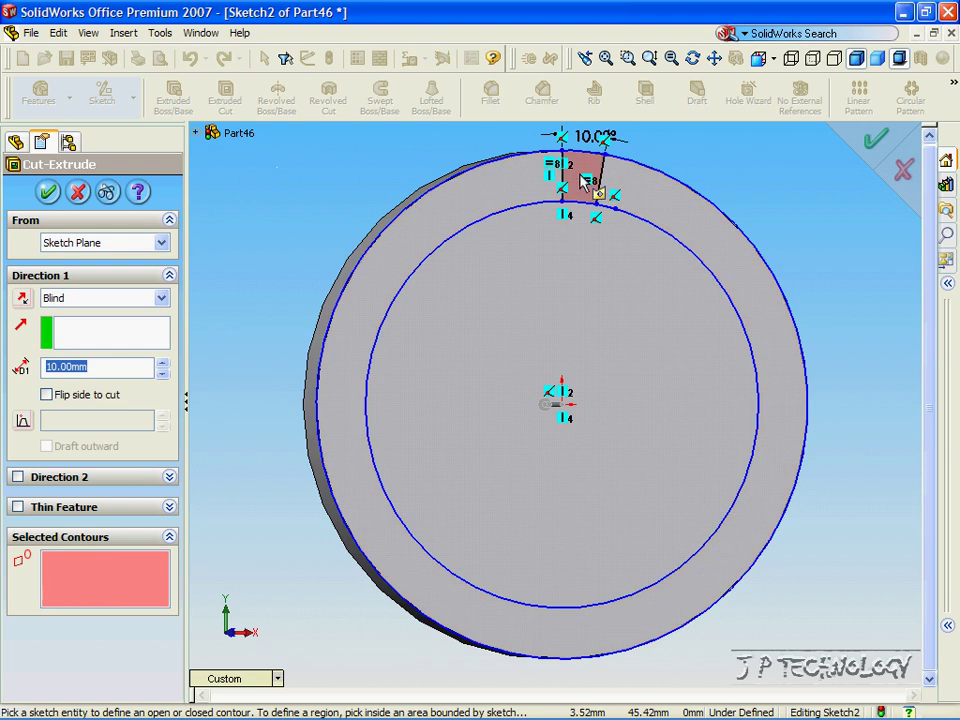
click(582, 177)
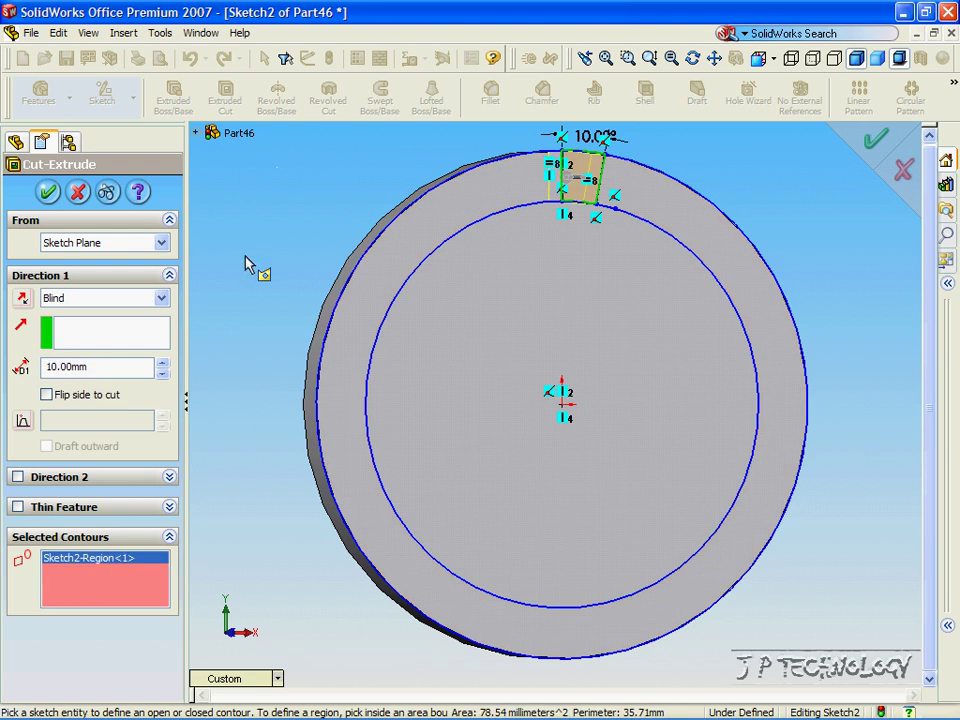
click(48, 193)
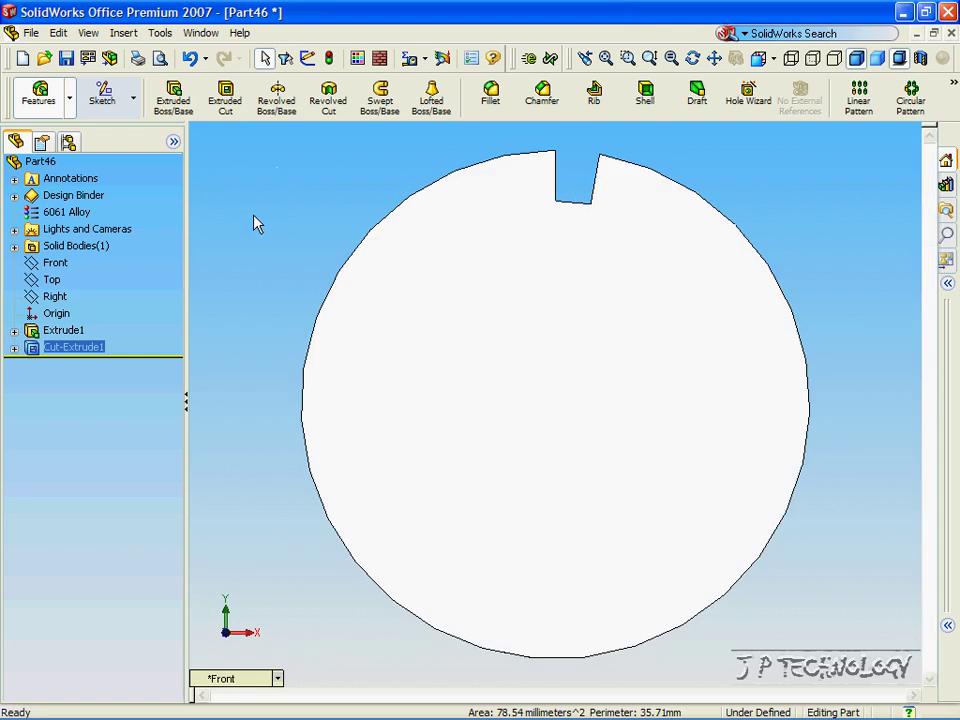
Display the temporary axes and start a circular pattern of the notch cut about the disc's central axis.
click(88, 32)
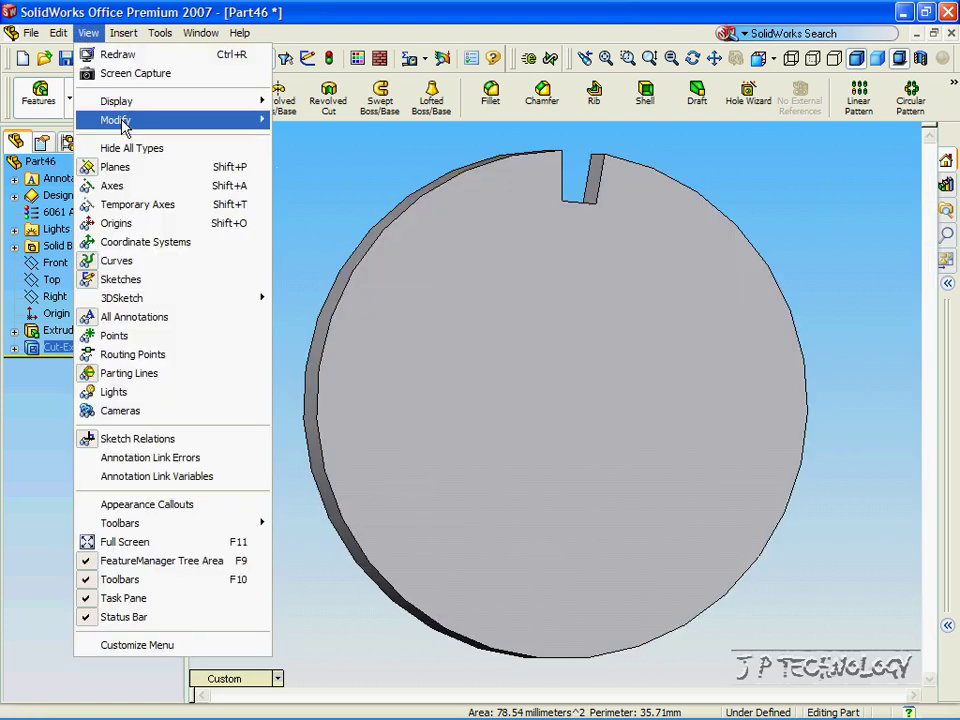
click(133, 205)
middle_drag(274, 264, 316, 279)
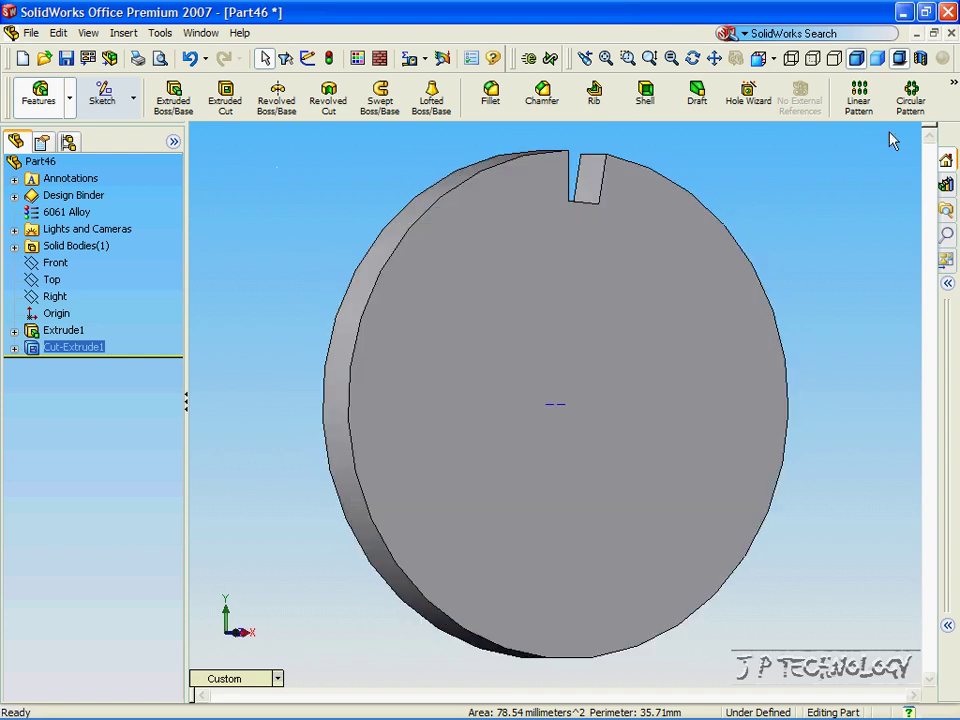
click(910, 98)
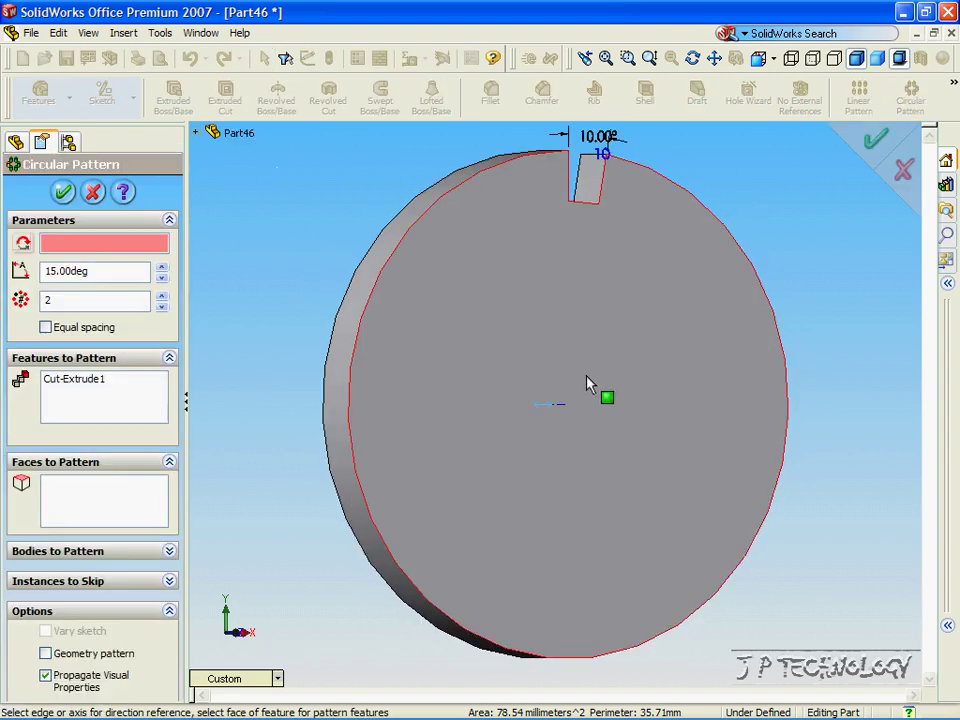
click(566, 413)
key(ctrl+1)
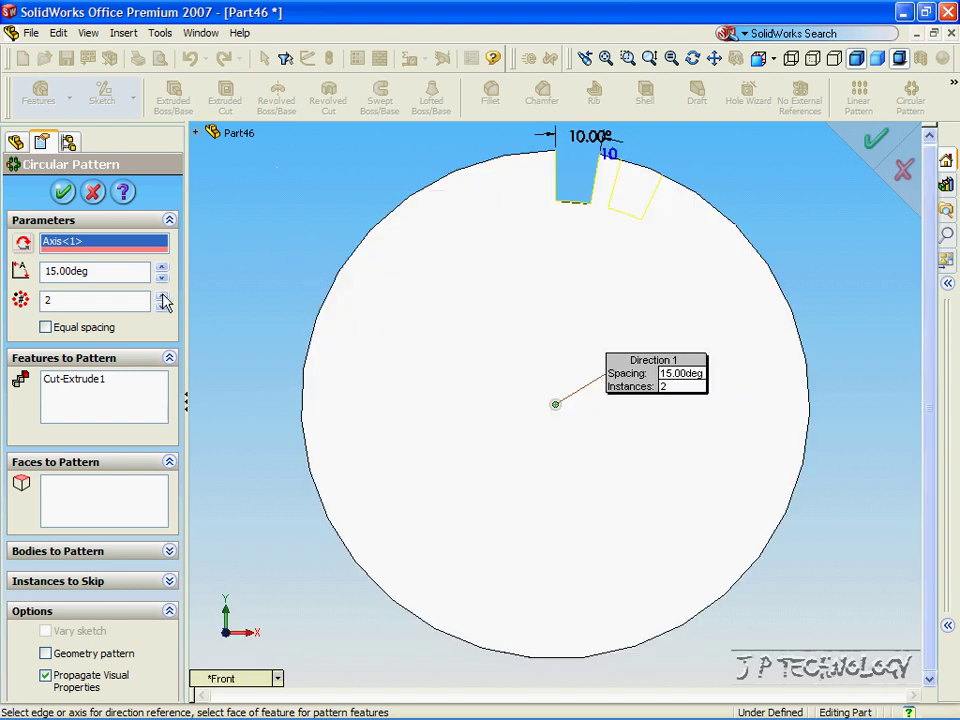
Set the circular pattern to 20° spacing with 18 instances and create it.
double_click(114, 269)
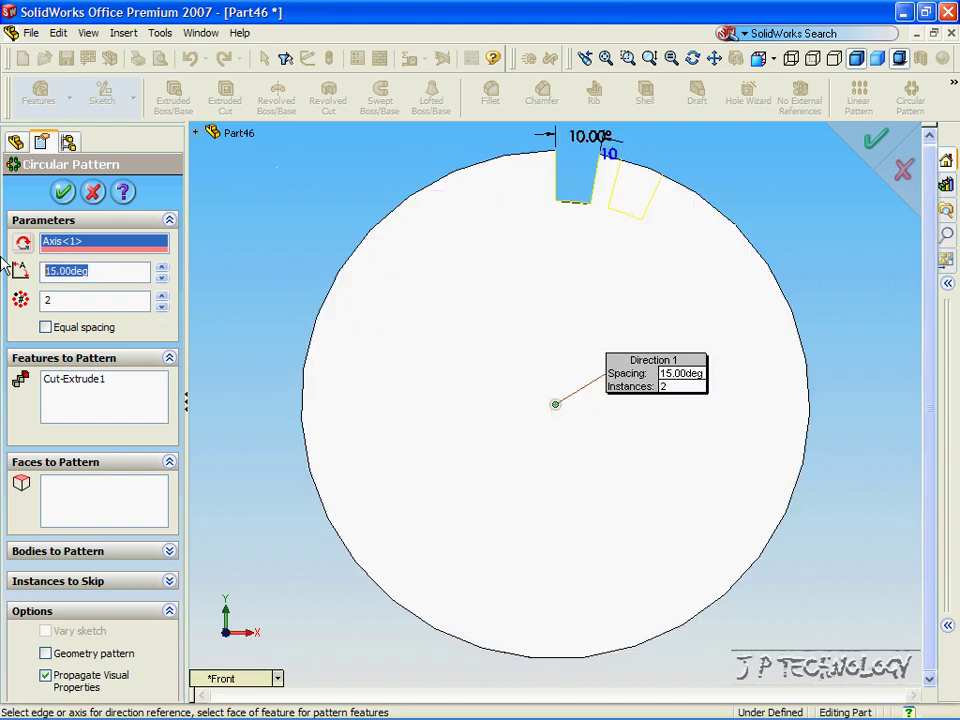
text(20)
key(Return)
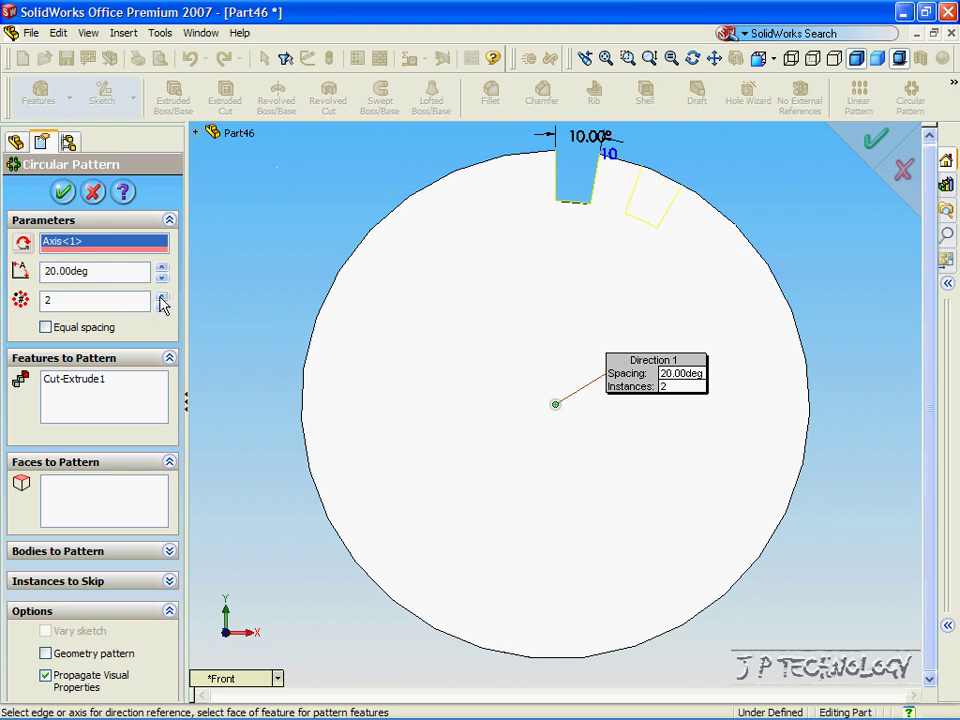
drag(161, 297, 161, 297)
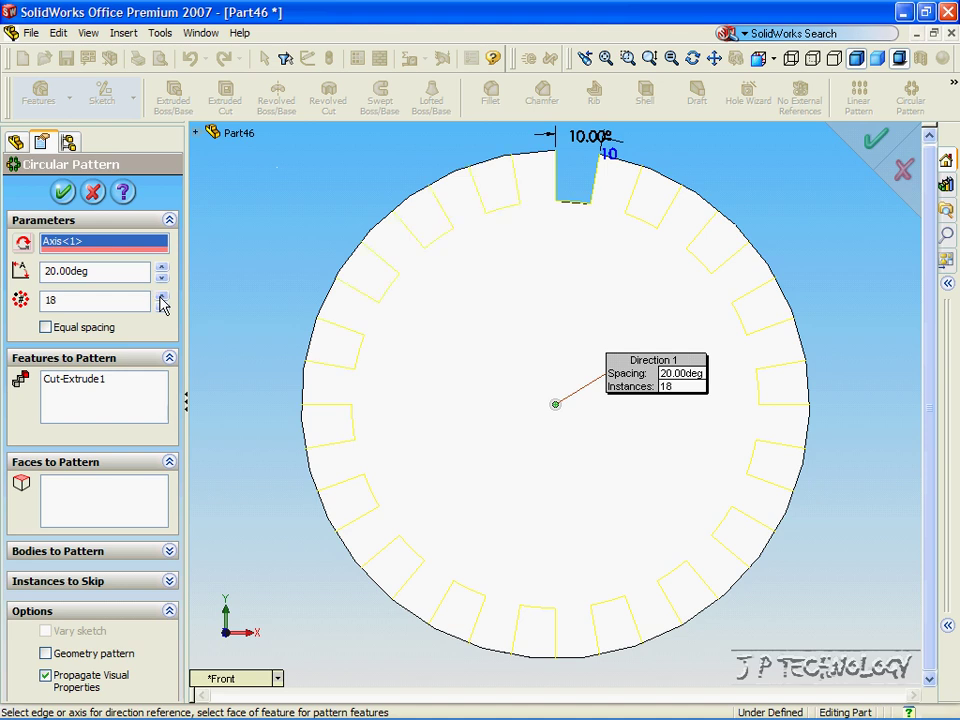
click(63, 193)
Examine the patterned notches around the disc's rim from both sides.
key(Right)
key(Right)
key(Right)
key(Right)
key(Left)
key(Left)
key(Left)
key(Left)
key(Left)
key(Left)
key(Left)
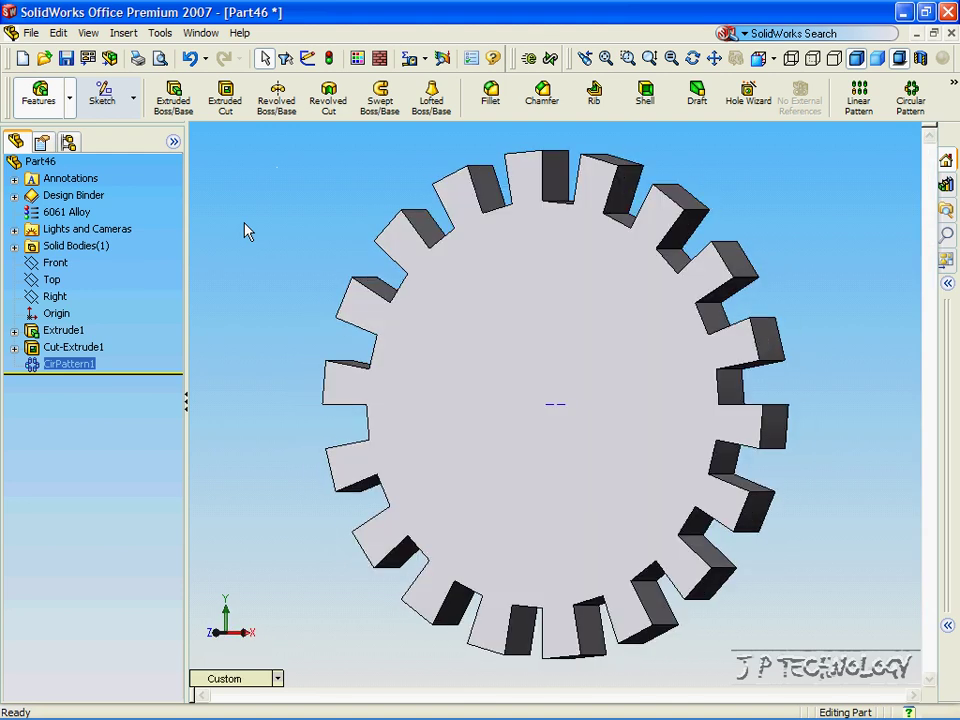